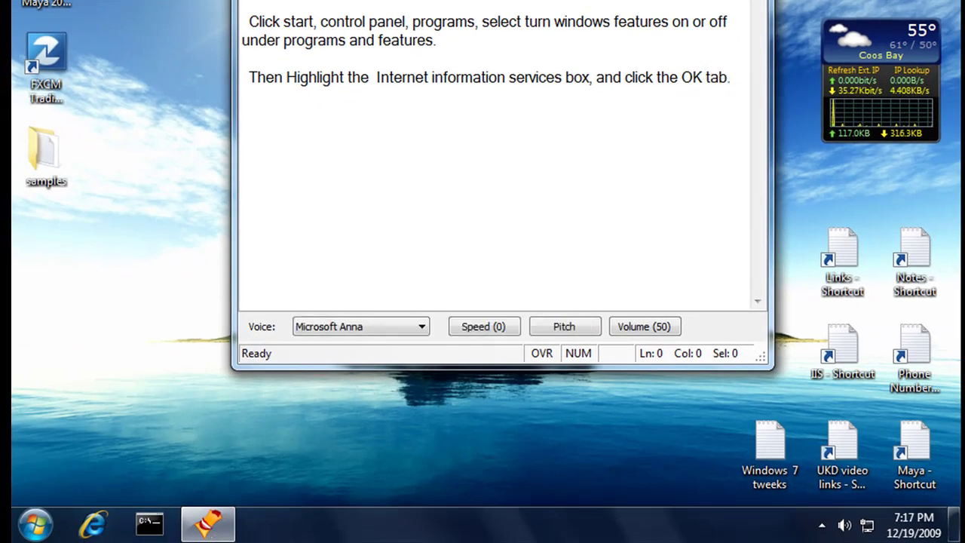
- Close the Talking Clipboard instructions window with Alt+F4
key("alt+F4")
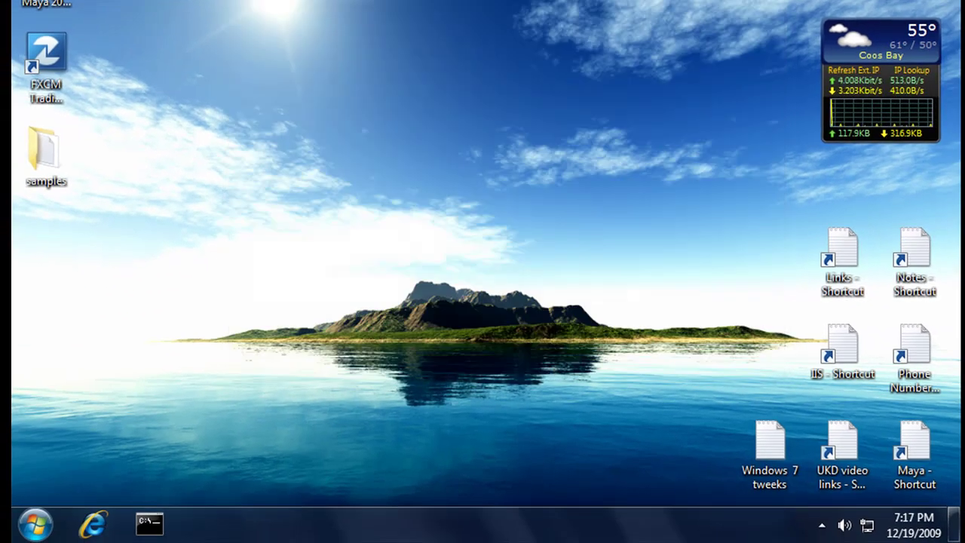
- Go through Control Panel's Programs page to the Windows Features list
left_click(36, 524)
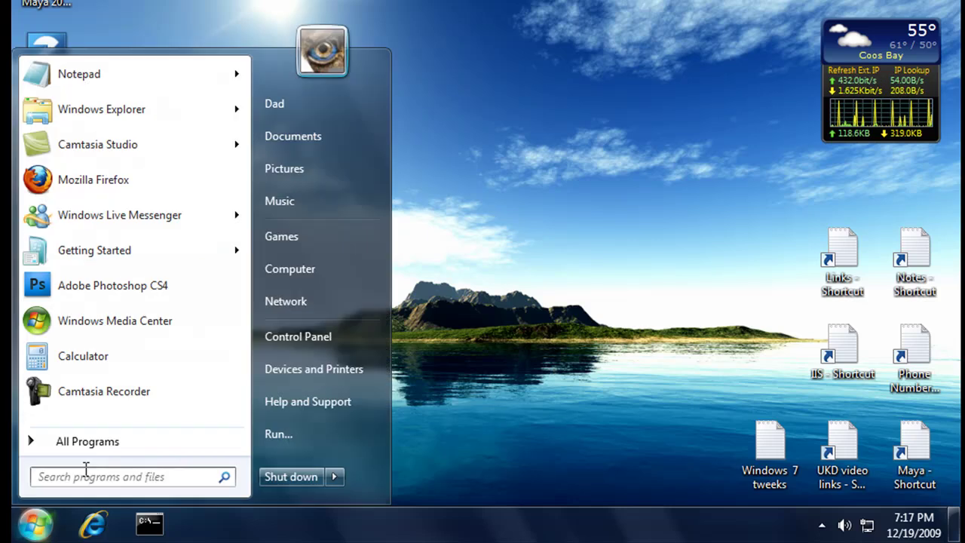
left_click(283, 338)
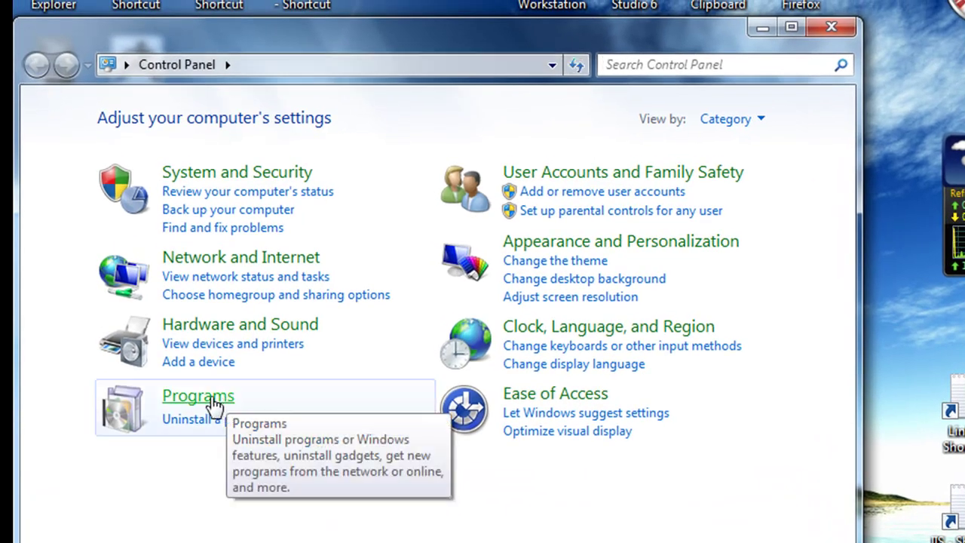
left_click(214, 401)
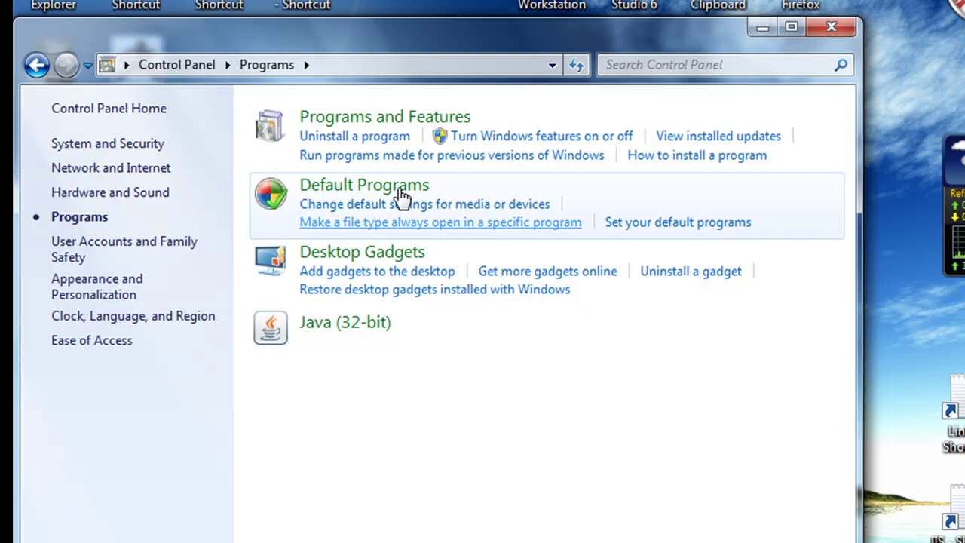
left_click(506, 143)
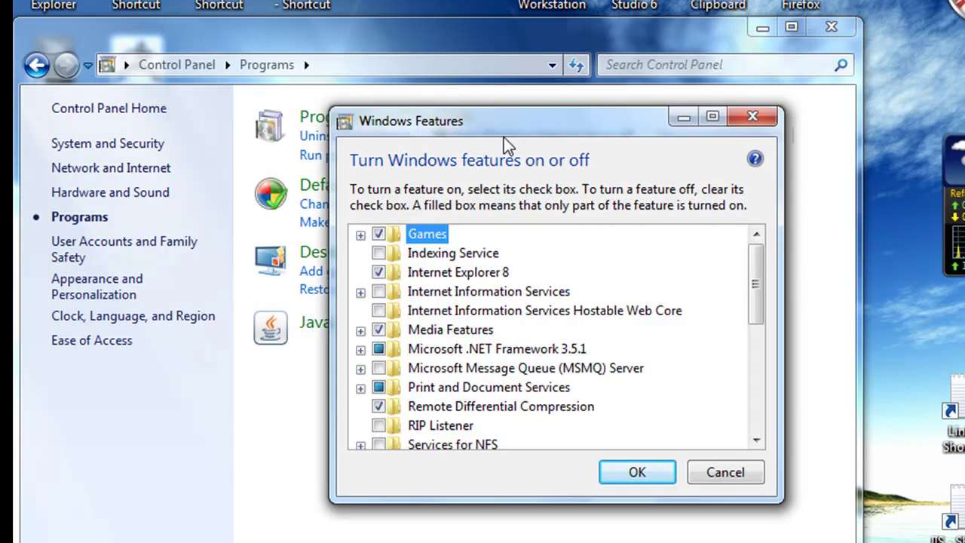
- Check Internet Information Services and inspect its Web Management Tools, Application Development and Common HTTP Features
left_click(378, 293)
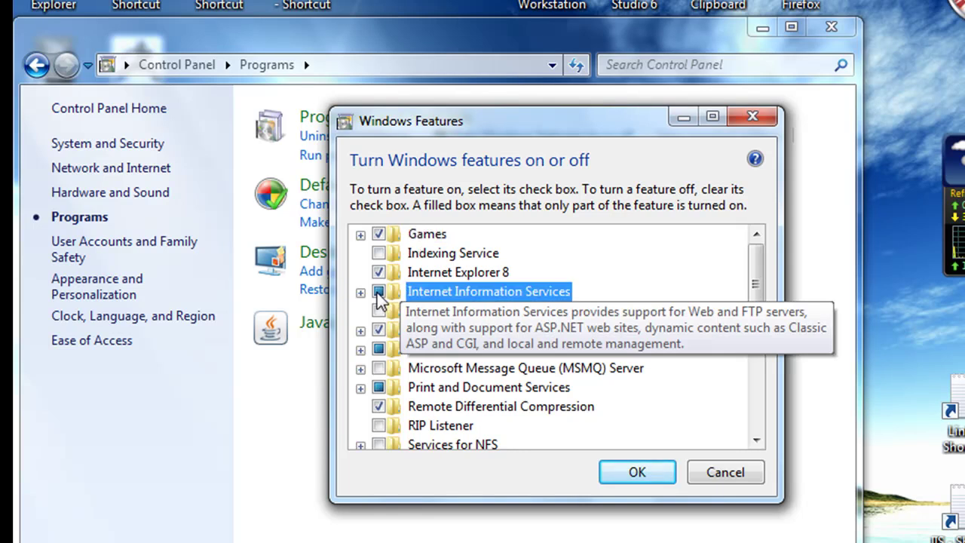
left_click(360, 292)
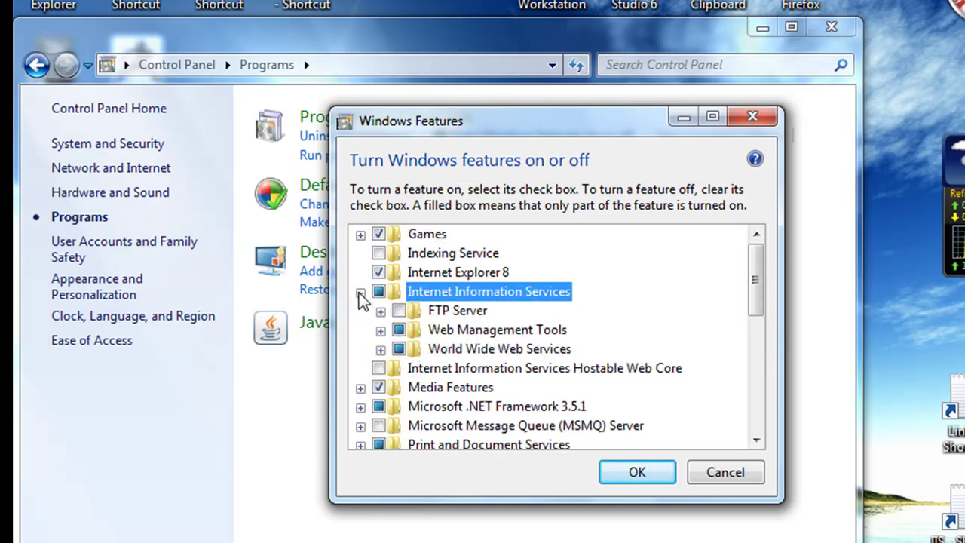
left_click(380, 332)
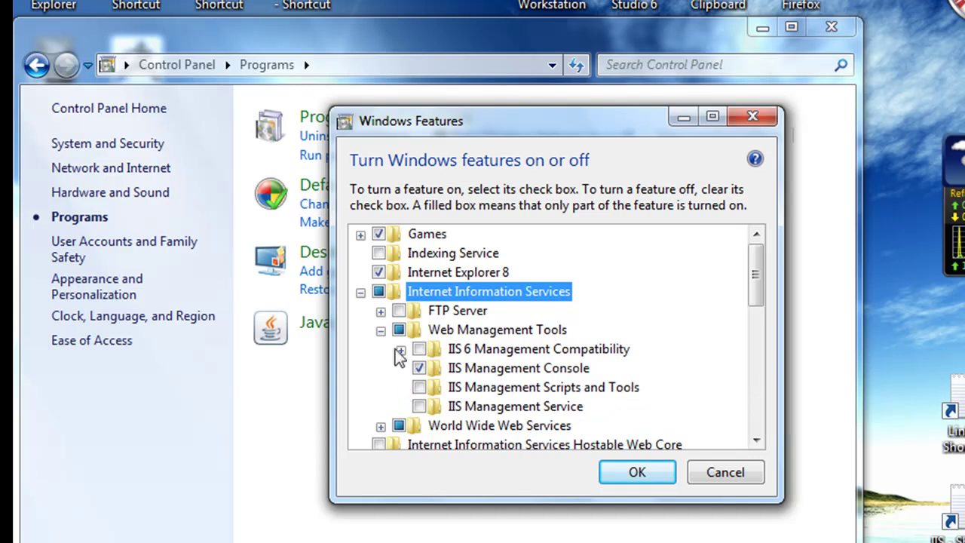
left_click(381, 332)
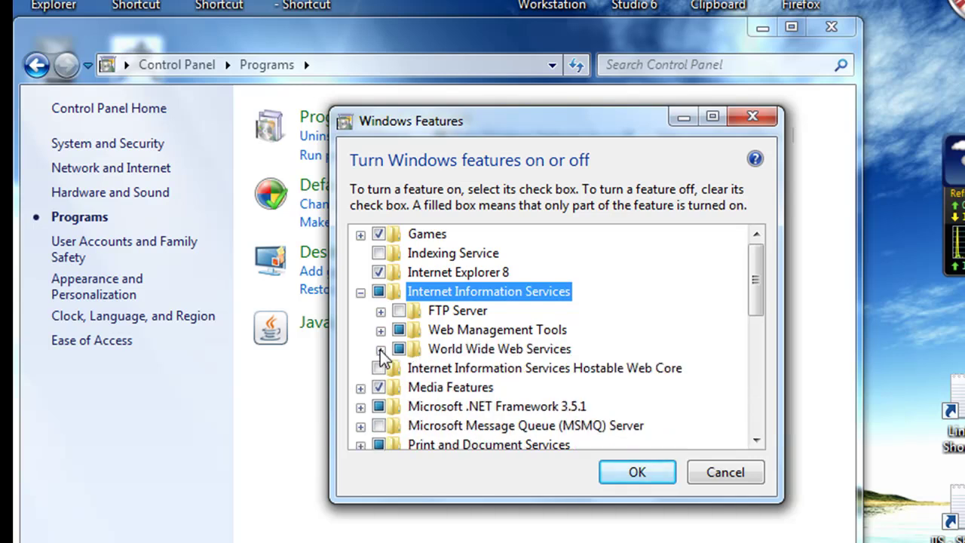
left_click(380, 349)
left_click(401, 350)
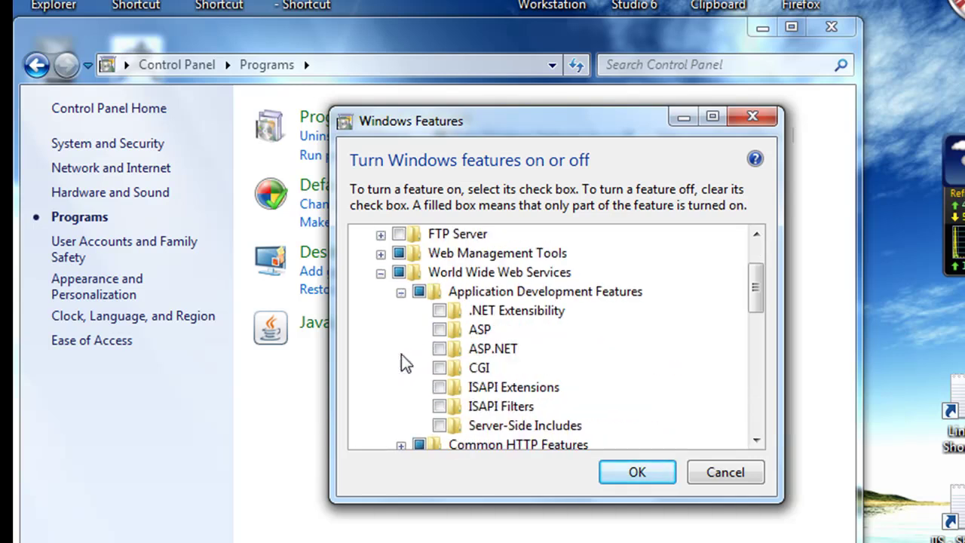
left_click(401, 293)
left_click(400, 312)
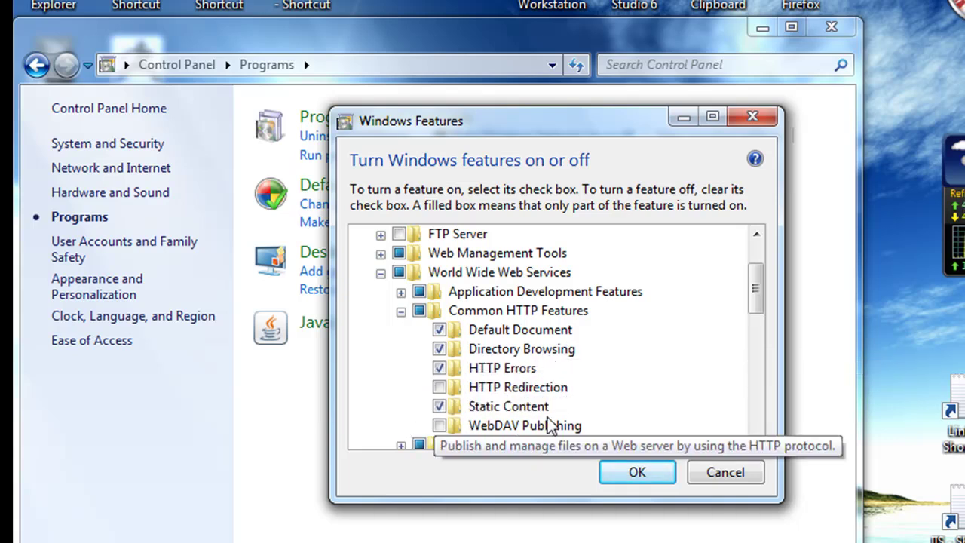
- Inspect the Health and Diagnostics, Performance Features and Security sub-features of World Wide Web Services
left_click(401, 311)
left_click(400, 330)
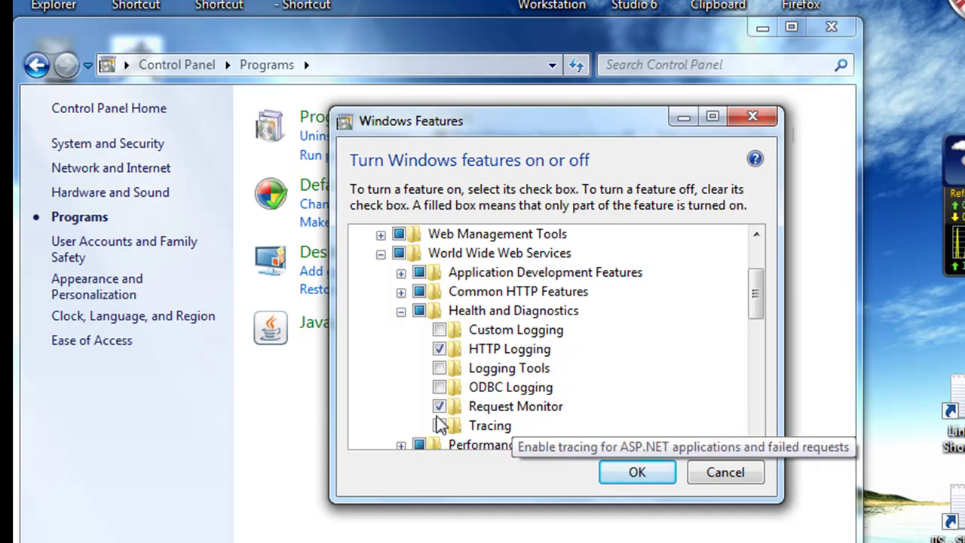
left_click(400, 312)
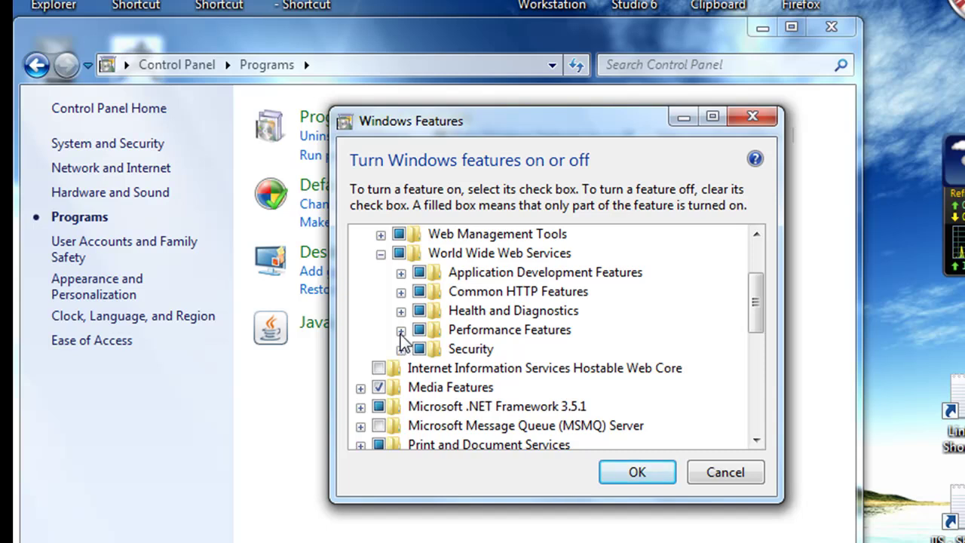
left_click(400, 331)
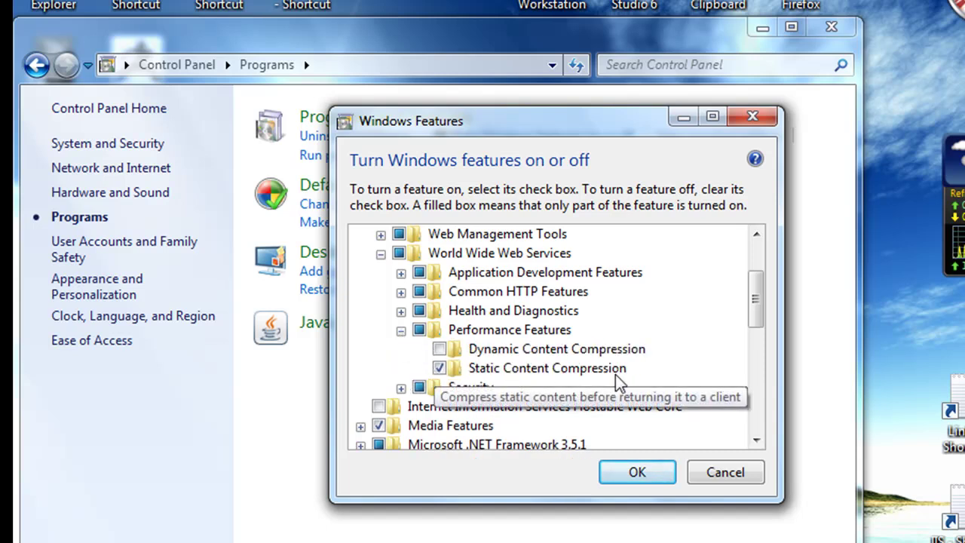
left_click(400, 330)
left_click(400, 349)
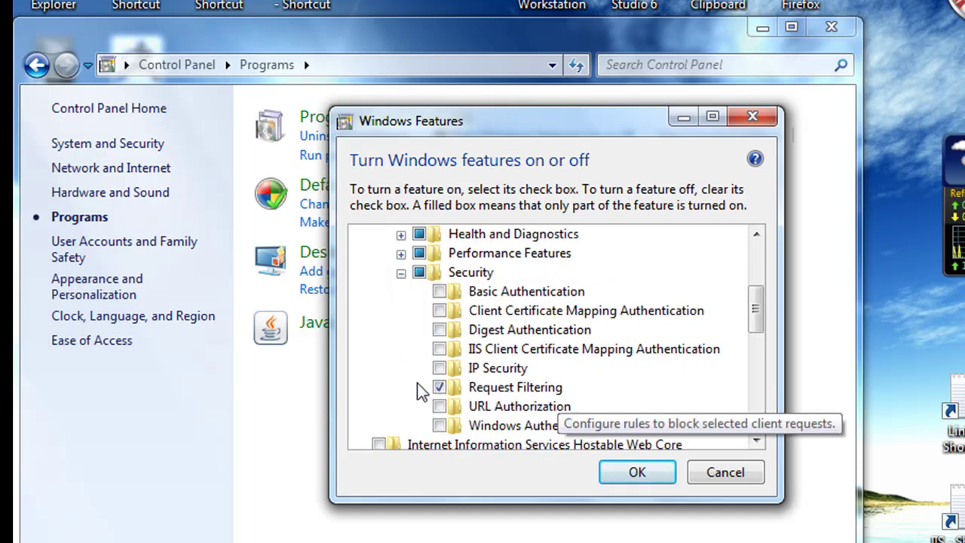
left_click(399, 275)
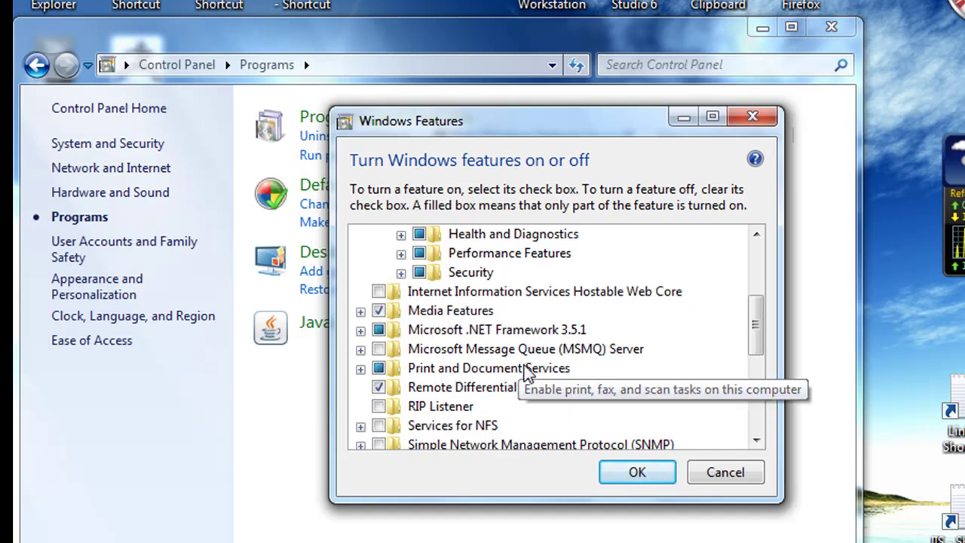
- Collapse World Wide Web Services and apply the IIS installation with OK
left_click_drag(750, 320, 749, 287)
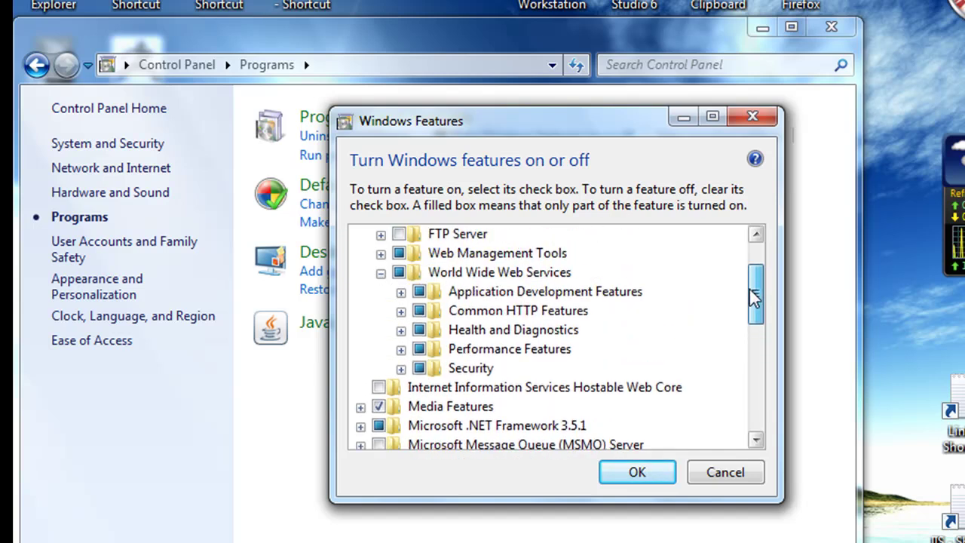
left_click(379, 273)
left_click(630, 475)
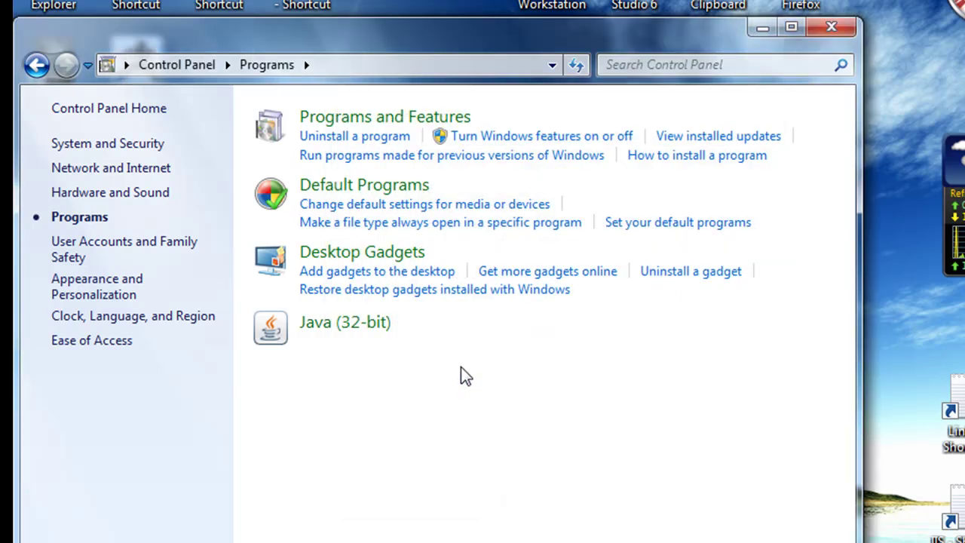
- Close the Control Panel window and reopen Talking Clipboard
left_click(831, 28)
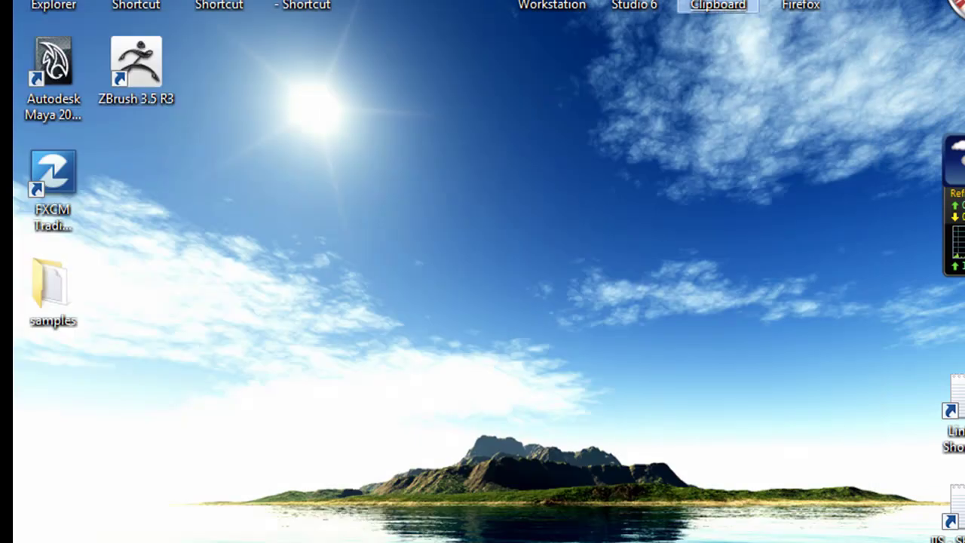
double_click(718, 4)
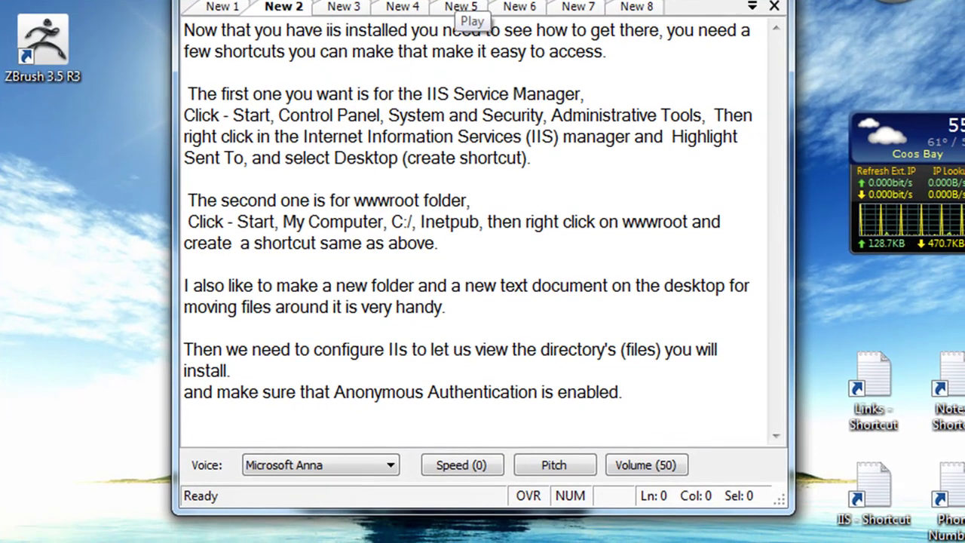
left_click(464, 2)
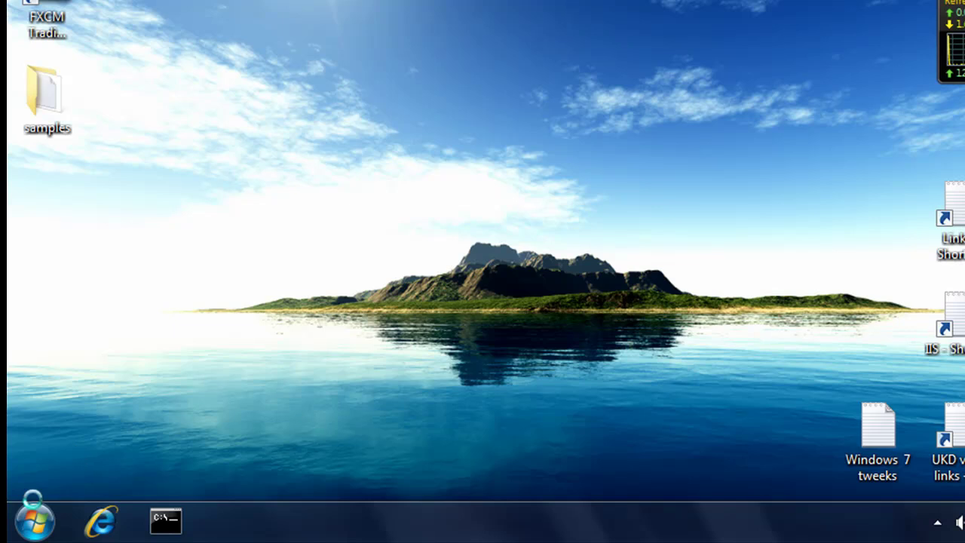
- Open Administrative Tools under Control Panel's System and Security
left_click(33, 520)
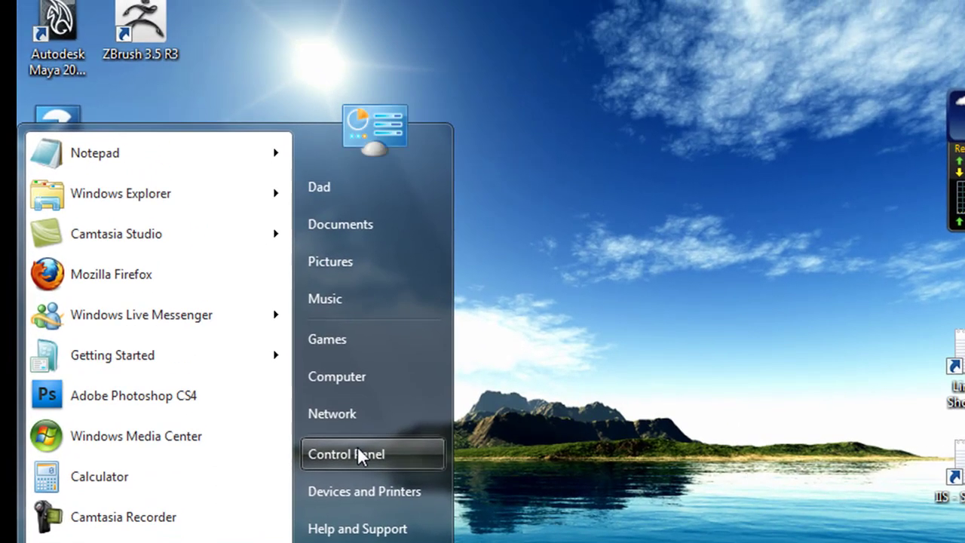
left_click(358, 446)
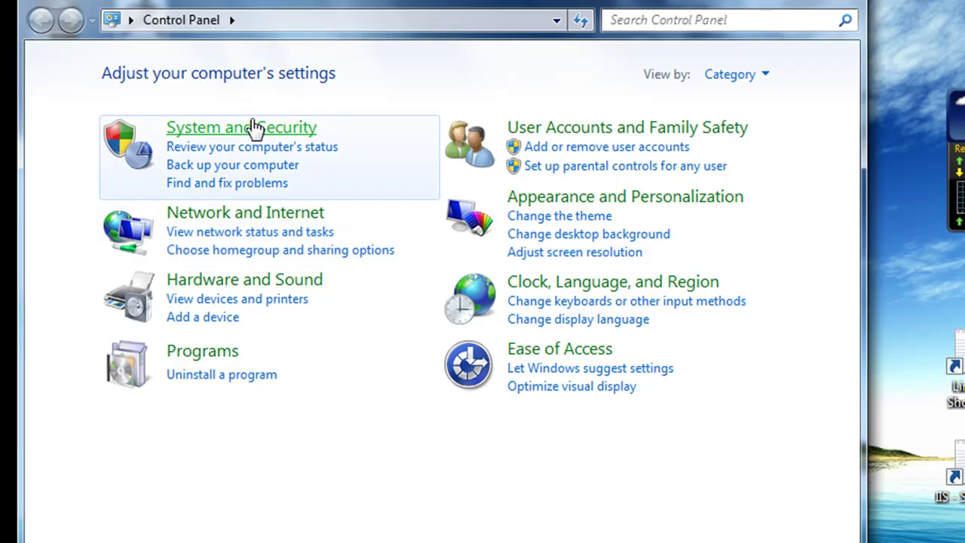
left_click(253, 129)
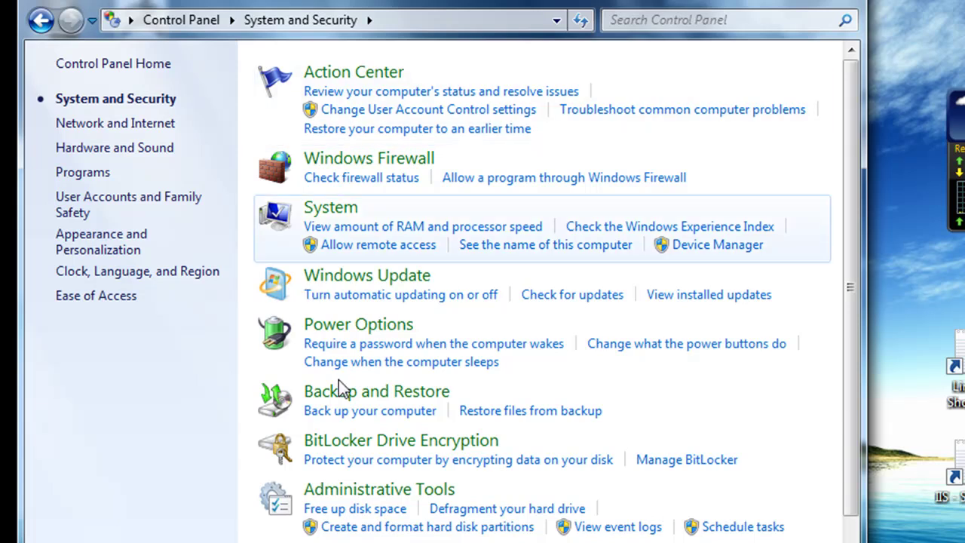
left_click(360, 491)
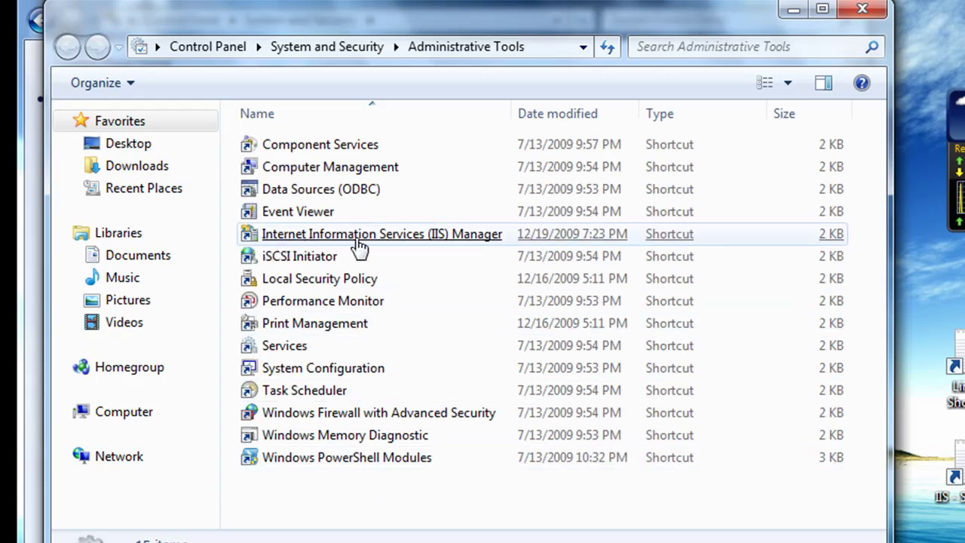
- Send IIS Manager to the desktop as a shortcut and close Administrative Tools
left_click(452, 248)
right_click(452, 249)
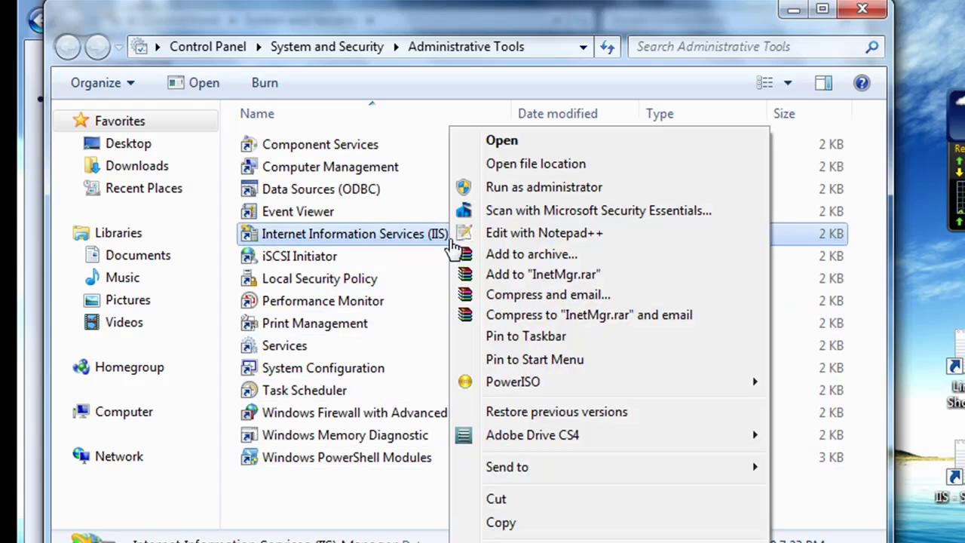
mouse_move(639, 473)
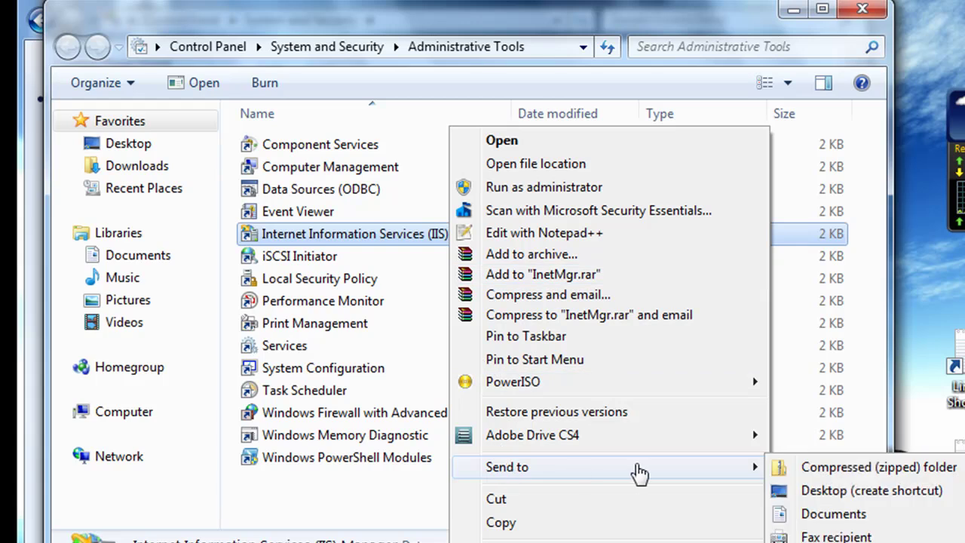
left_click(808, 493)
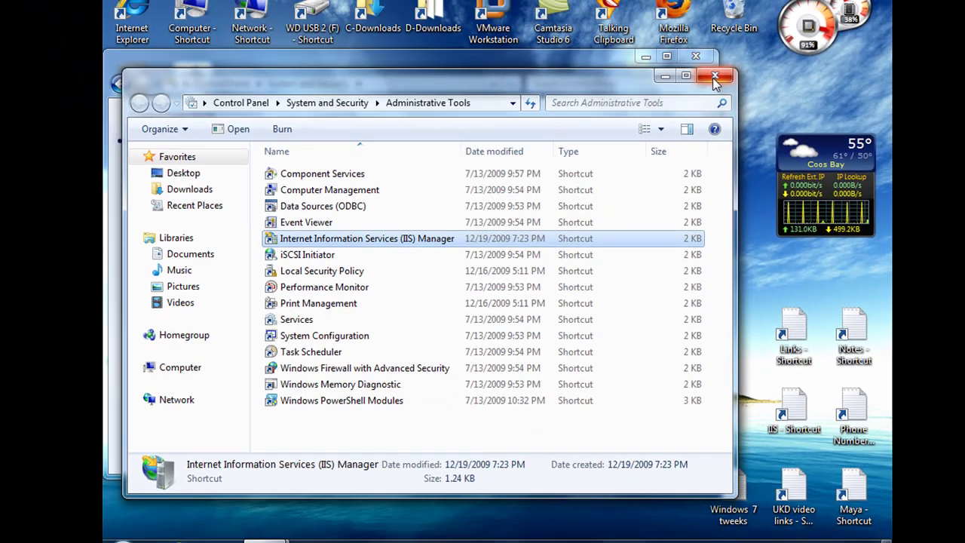
left_click(712, 78)
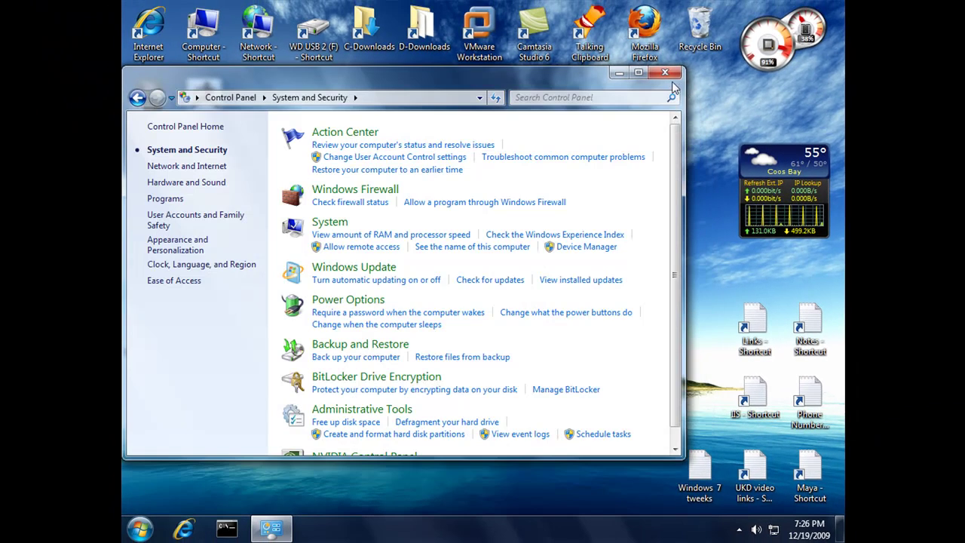
- Close Control Panel and browse Computer to the C:\inetpub folder
left_click(695, 55)
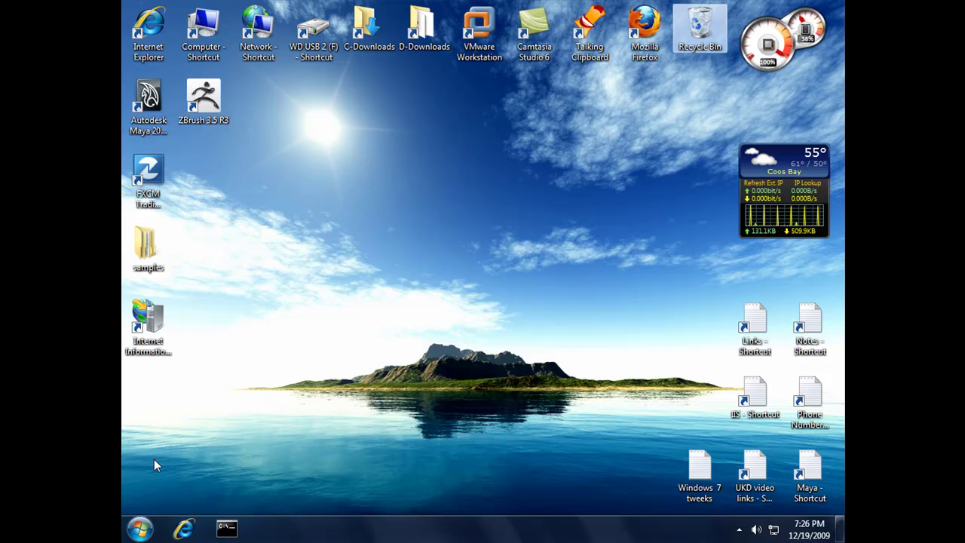
left_click(138, 528)
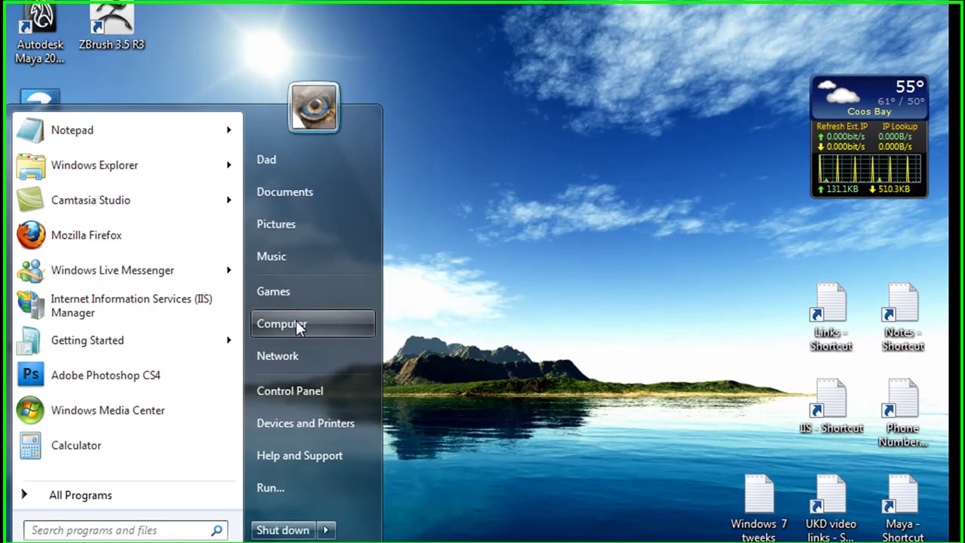
left_click(298, 324)
left_click(295, 327)
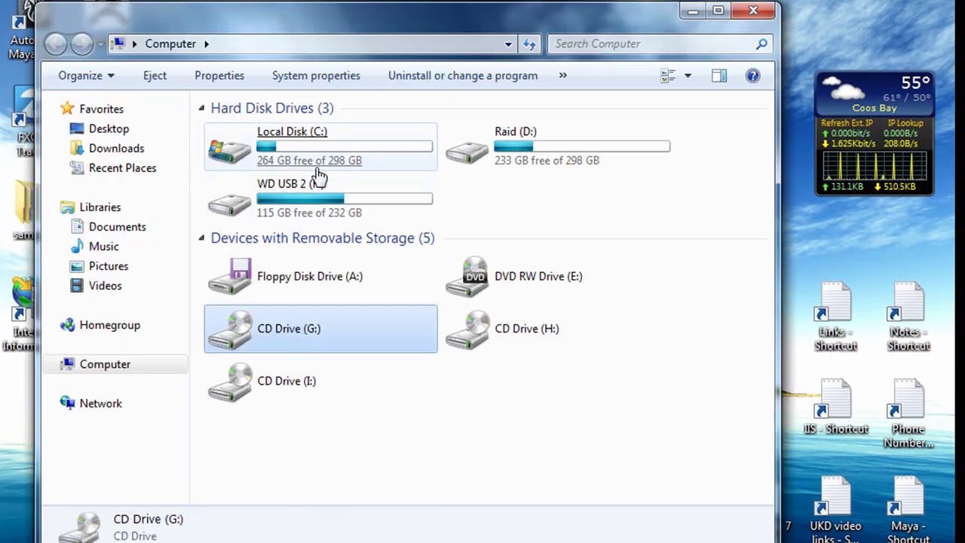
left_click(321, 160)
double_click(319, 154)
left_click(319, 154)
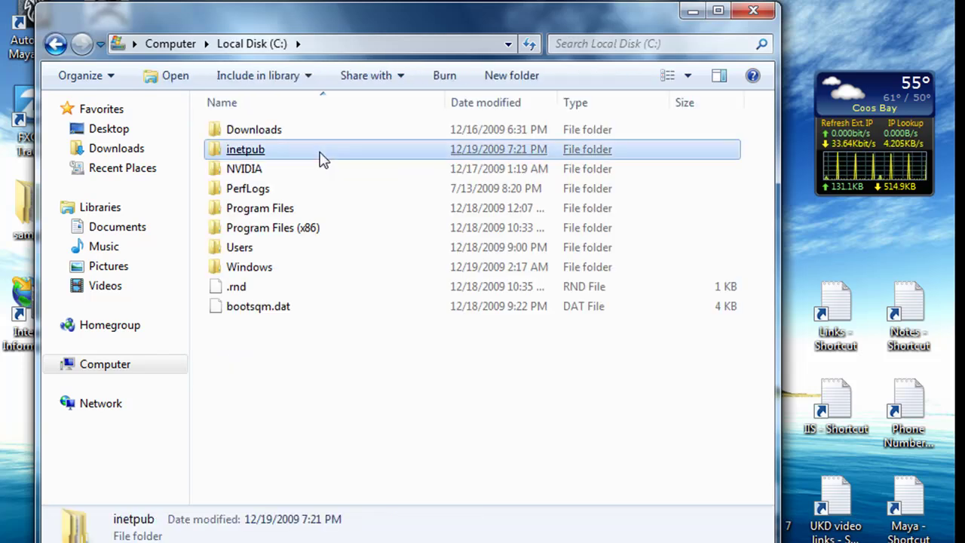
double_click(275, 155)
left_click(277, 154)
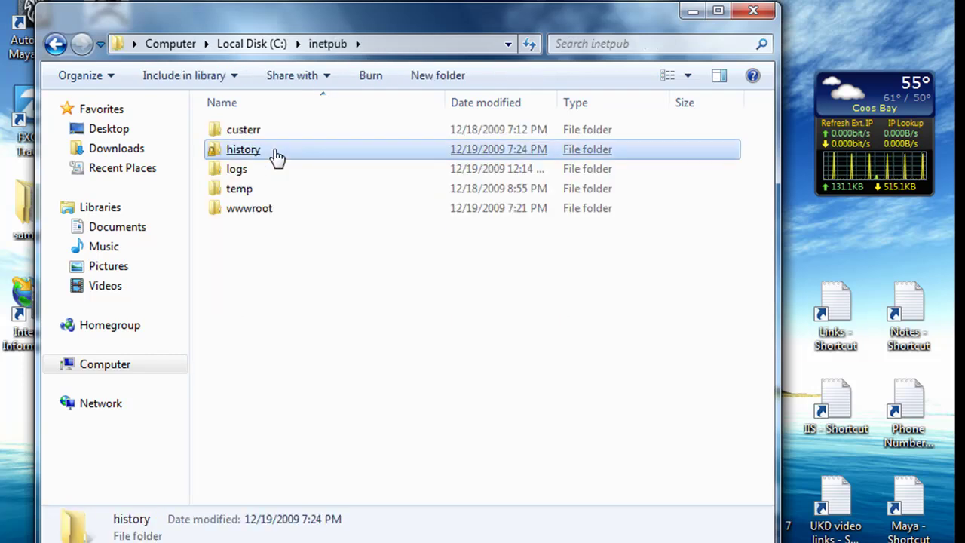
- Send the wwwroot folder to the desktop as a shortcut and close the folder window
left_click(270, 211)
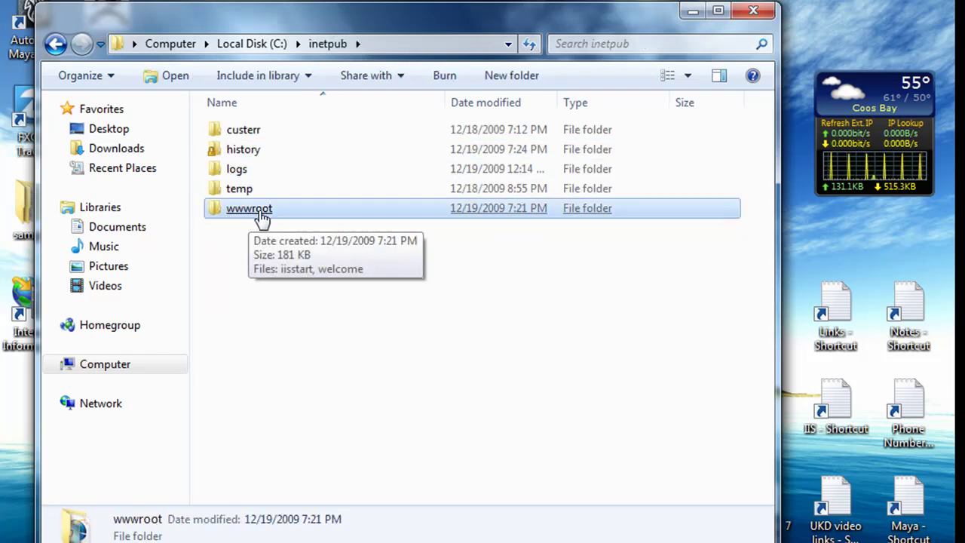
right_click(261, 217)
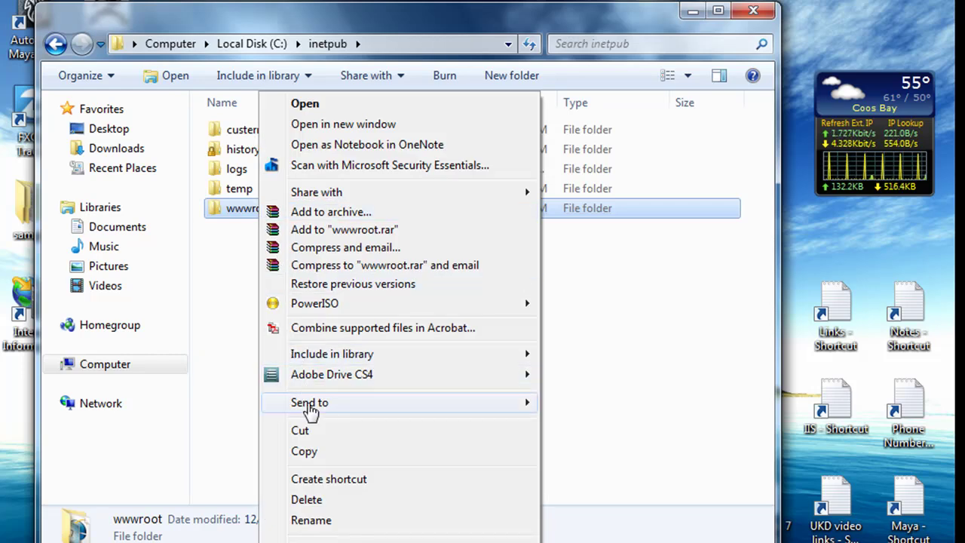
mouse_move(413, 407)
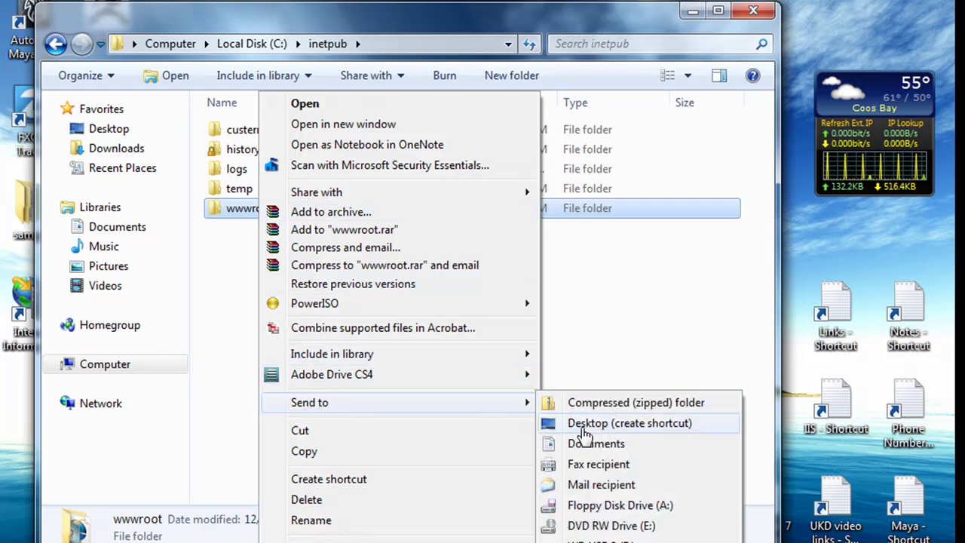
left_click(583, 428)
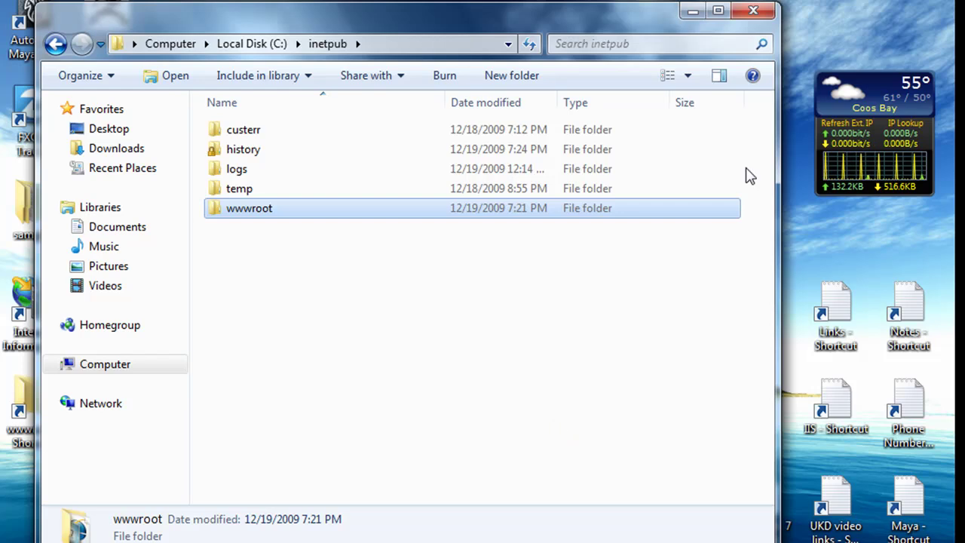
left_click(753, 11)
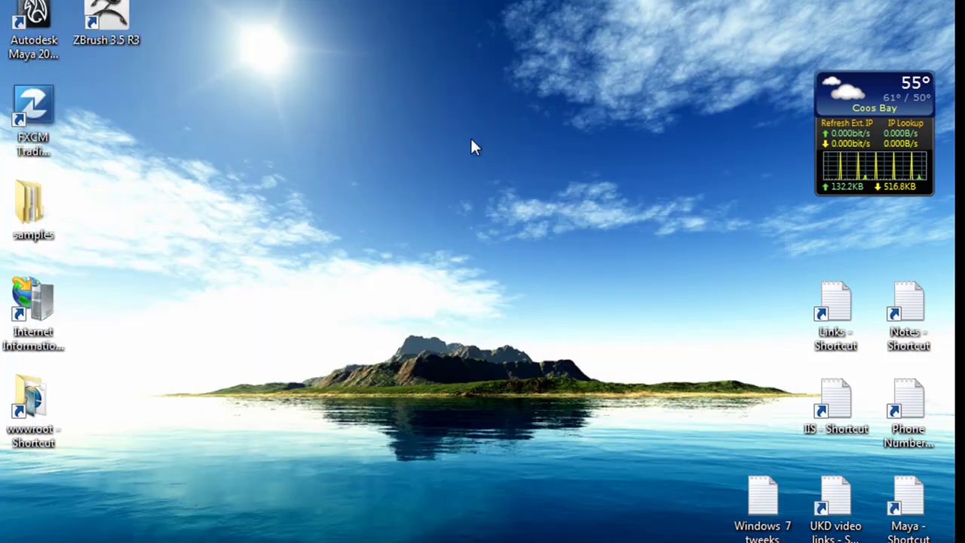
- Create a New folder and a New Text Document on the desktop
right_click(187, 361)
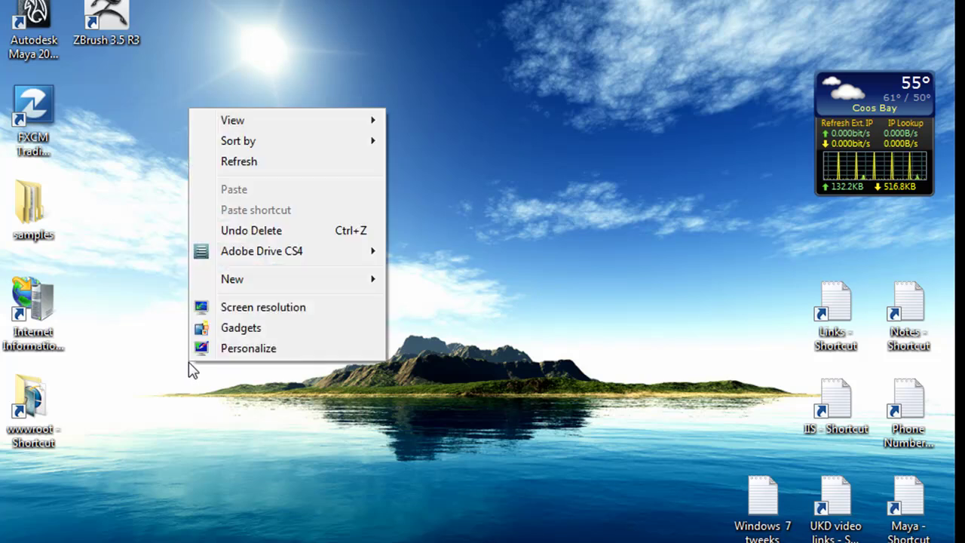
mouse_move(239, 285)
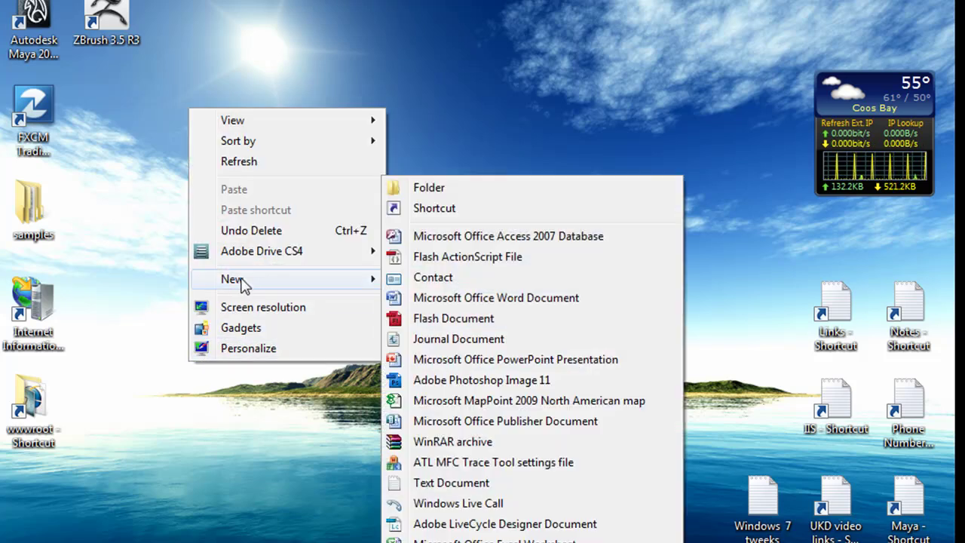
left_click(443, 187)
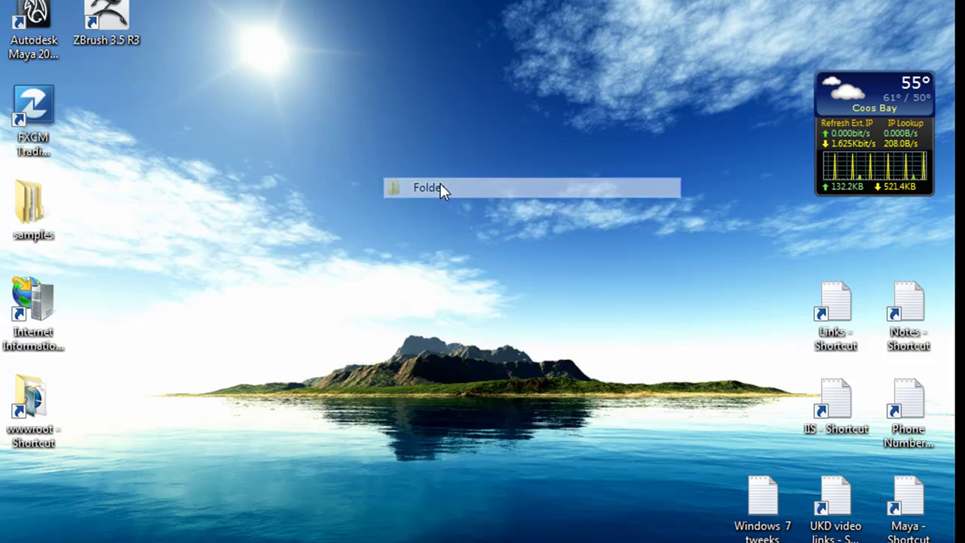
left_click(260, 419)
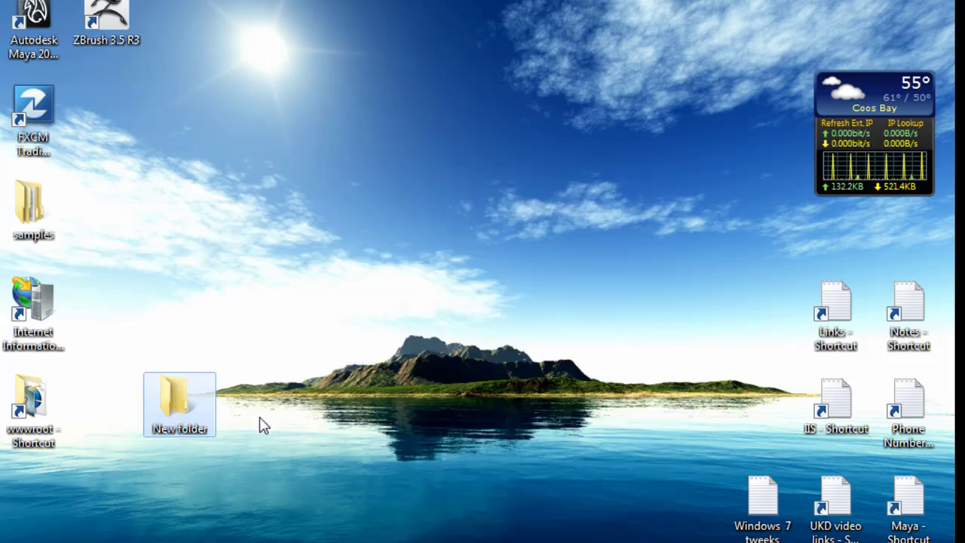
right_click(263, 415)
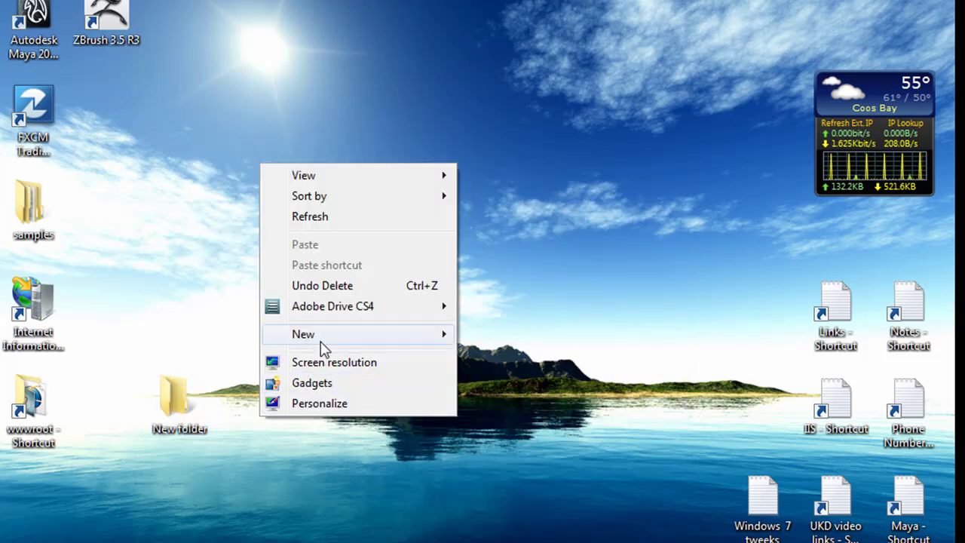
mouse_move(321, 340)
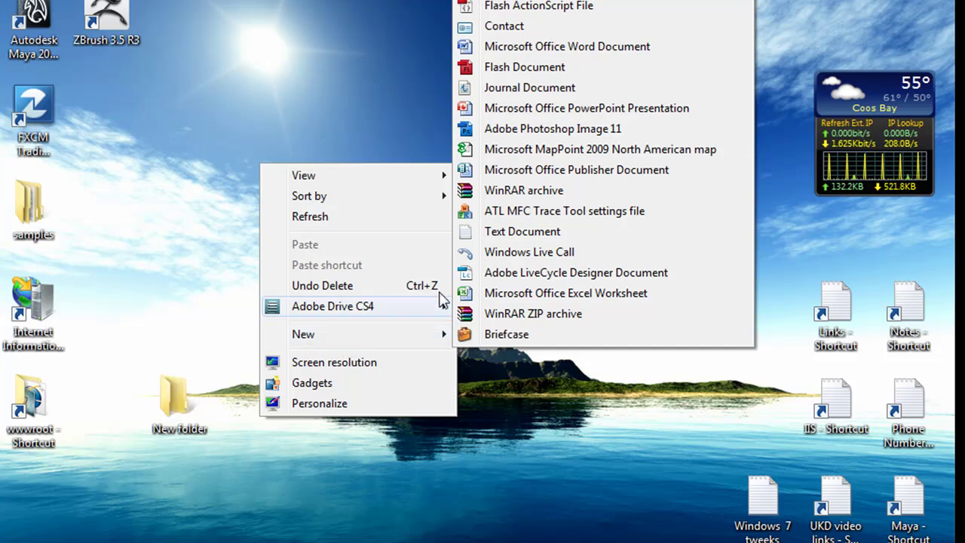
left_click(509, 231)
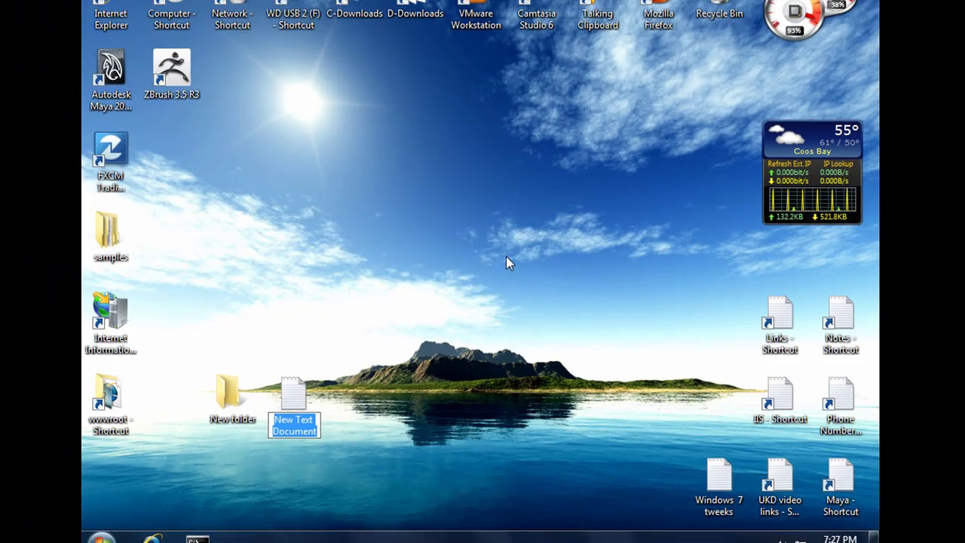
- Line up the IIS, wwwroot, New folder and New Text Document icons along the bottom row
left_click_drag(147, 324, 133, 463)
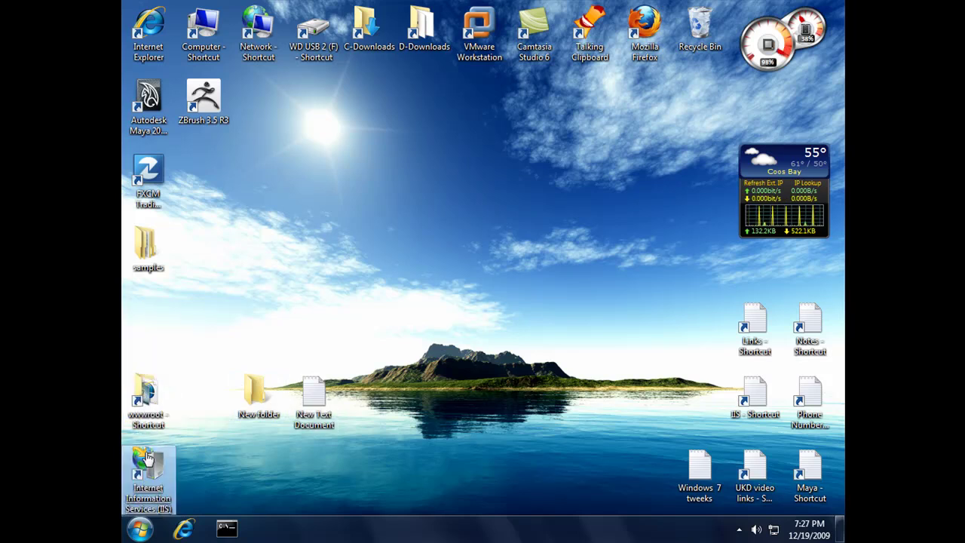
left_click_drag(154, 398, 209, 471)
left_click_drag(249, 423, 260, 476)
left_click_drag(300, 427, 304, 481)
- Launch IIS Manager from its desktop shortcut, enable Directory Browsing, and return to the server home page
left_click(409, 216)
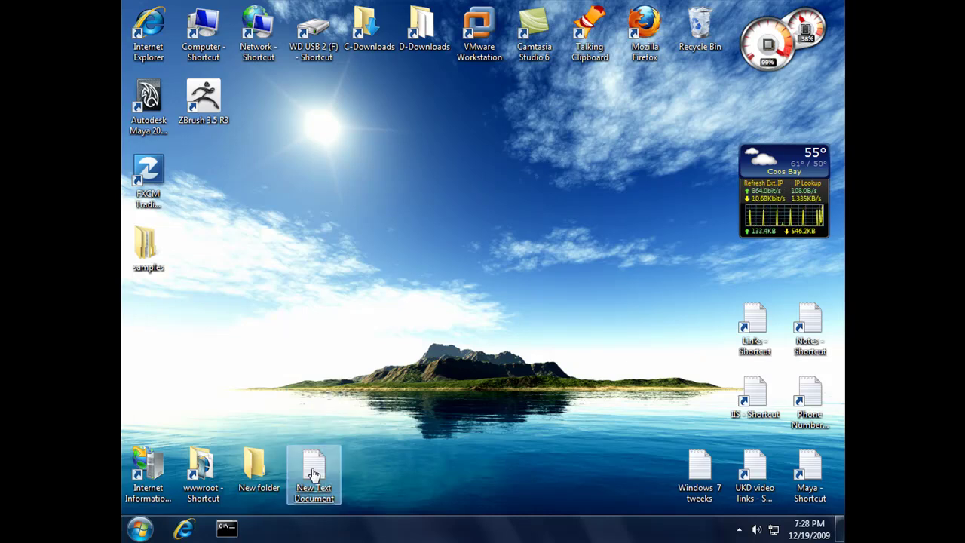
double_click(145, 471)
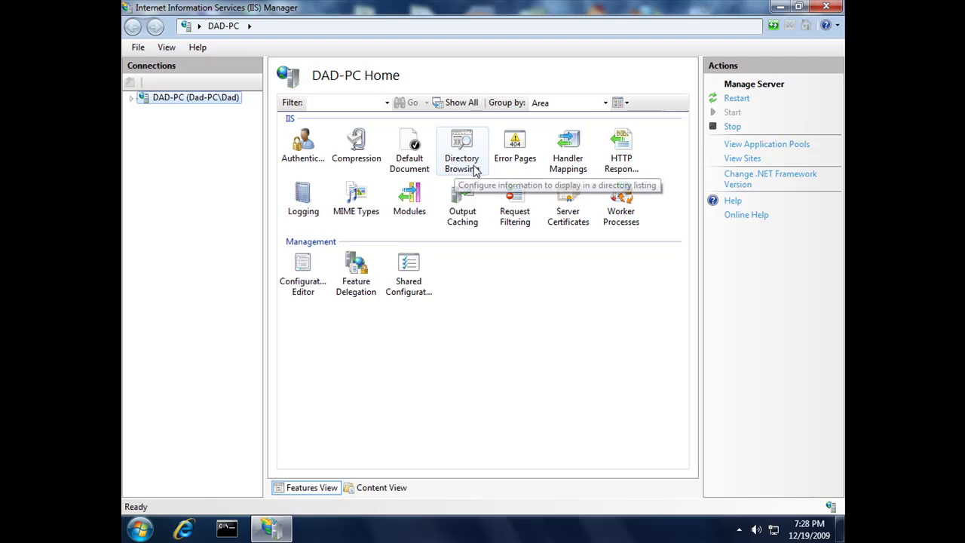
left_click(462, 162)
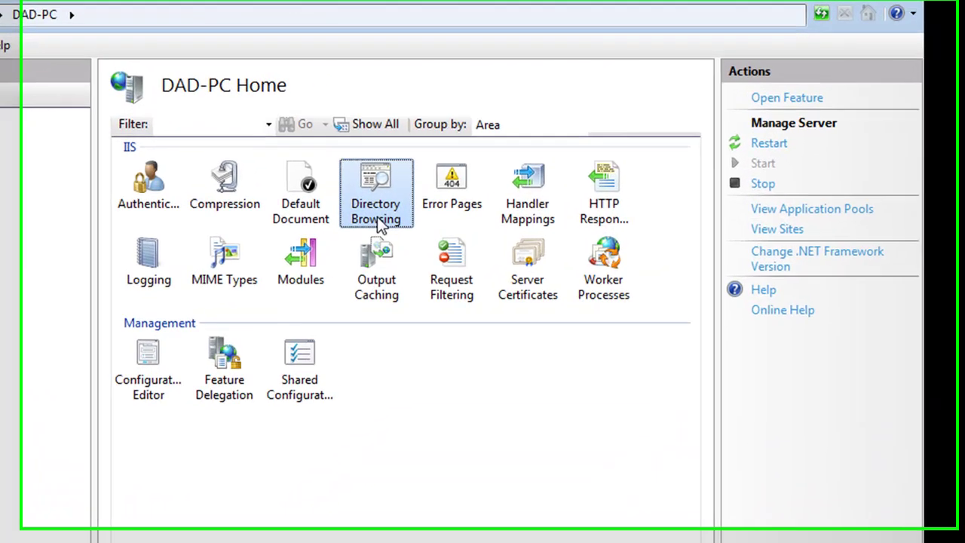
double_click(461, 162)
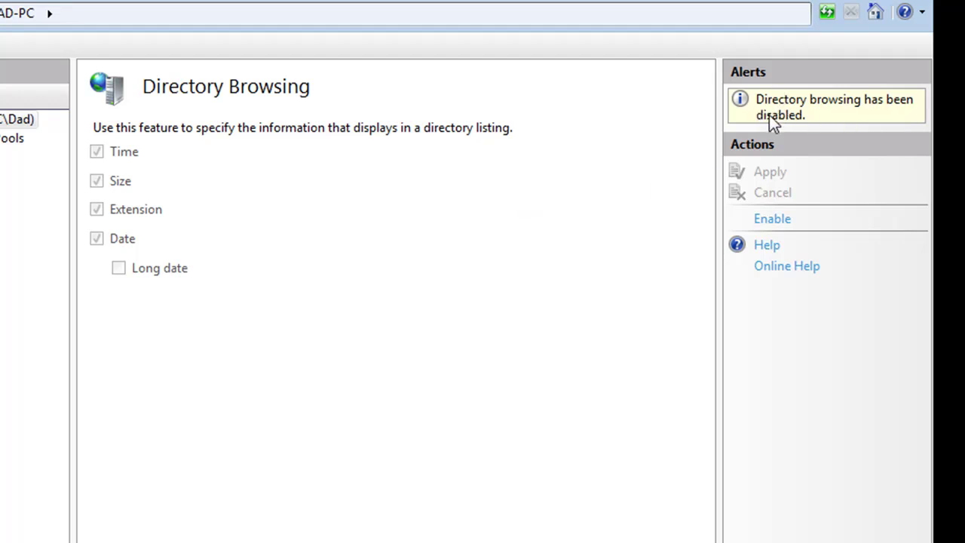
left_click(772, 222)
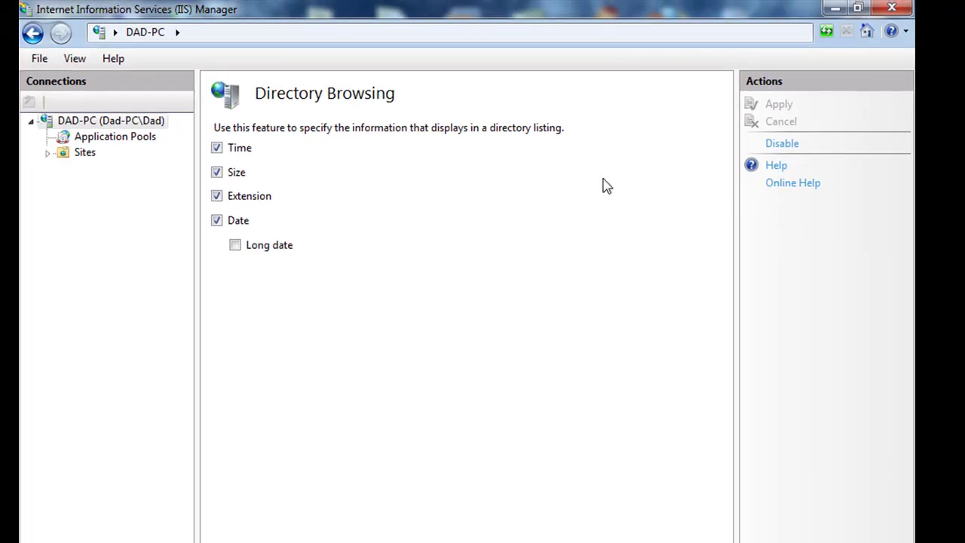
left_click(32, 34)
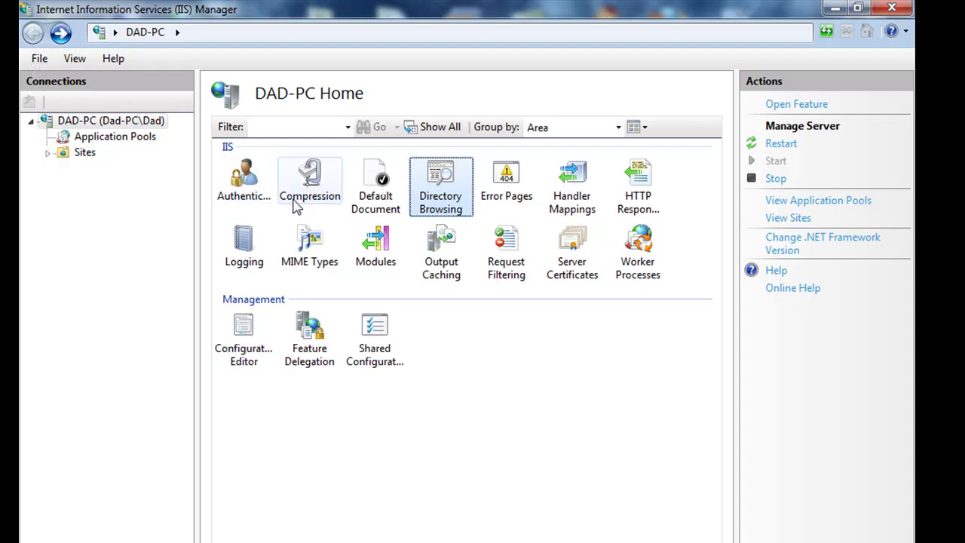
- Disable then re-enable Anonymous Authentication, expand Sites to Default Web Site, and close IIS Manager
double_click(254, 201)
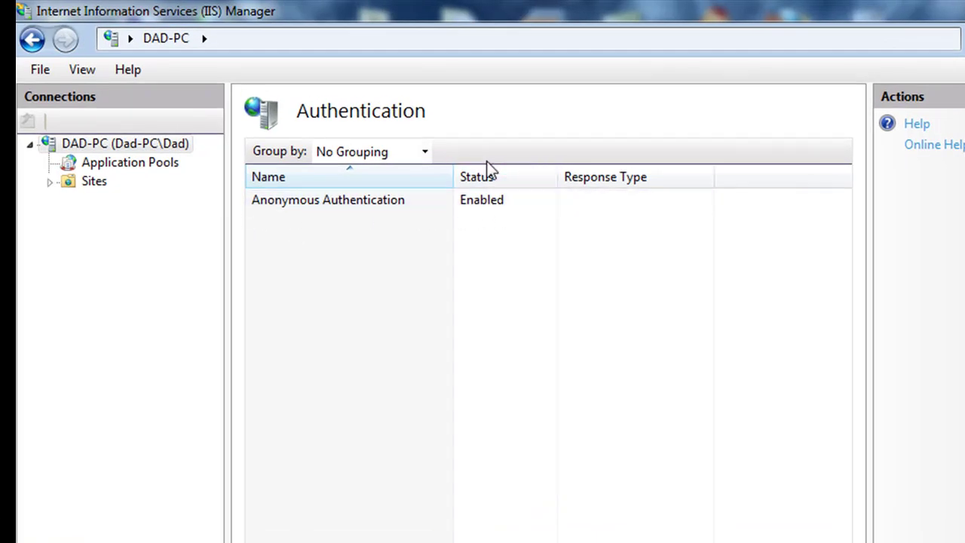
right_click(489, 203)
left_click(530, 216)
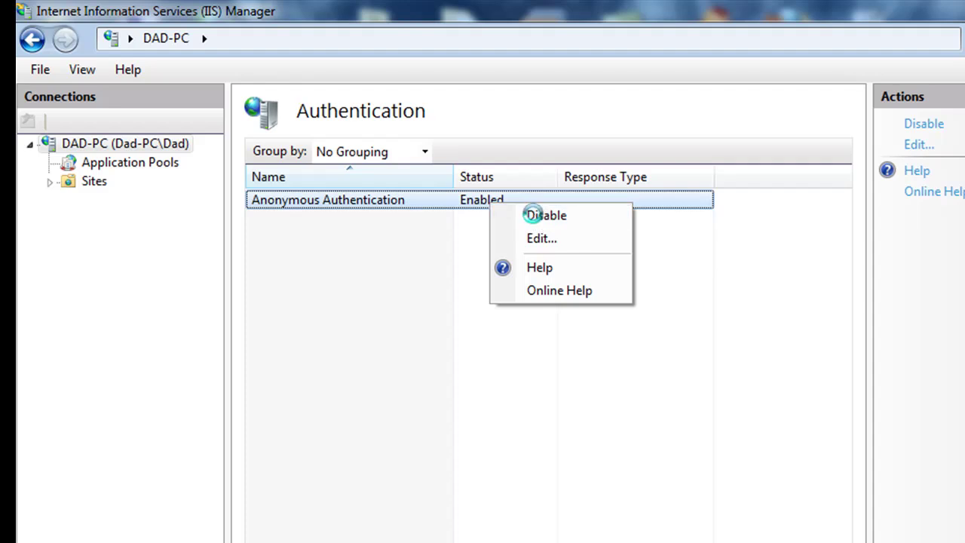
right_click(488, 204)
left_click(528, 222)
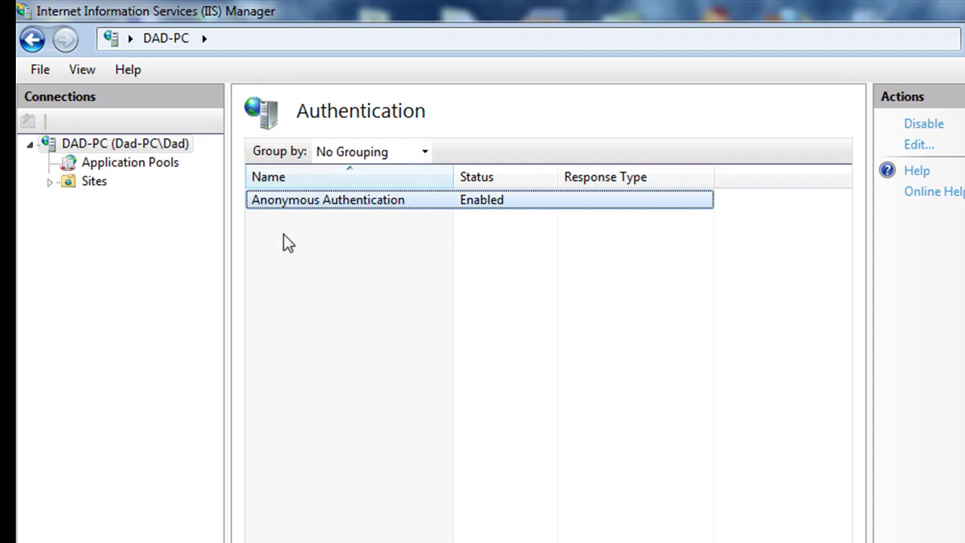
left_click(48, 182)
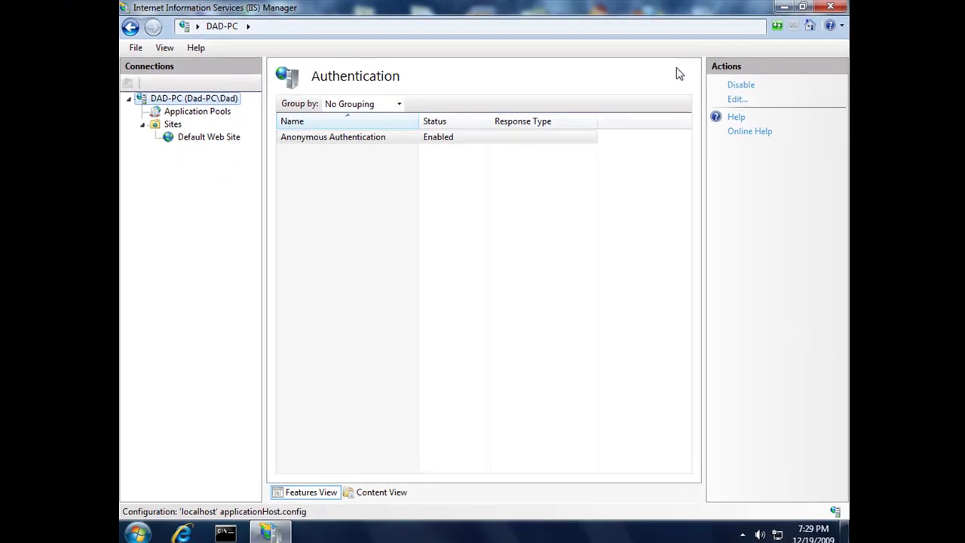
left_click(826, 9)
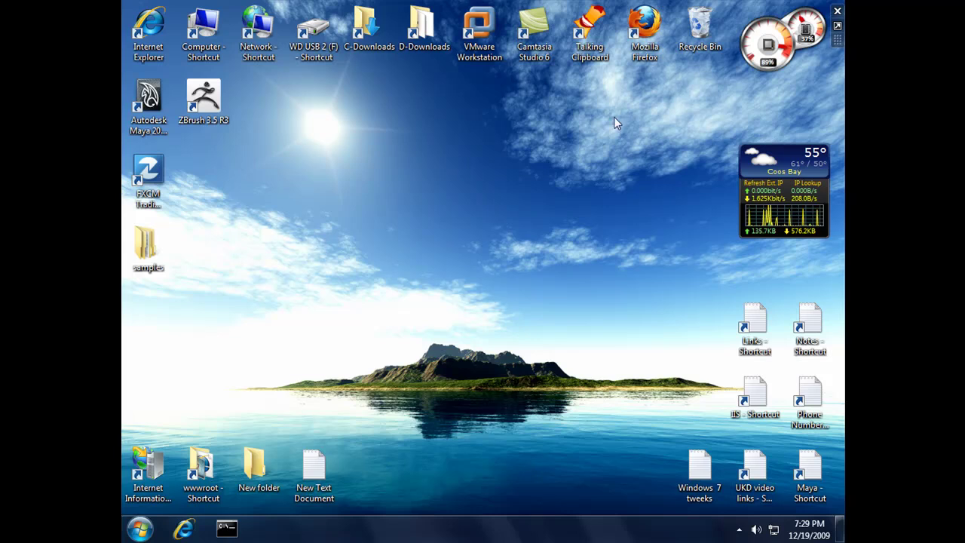
double_click(595, 59)
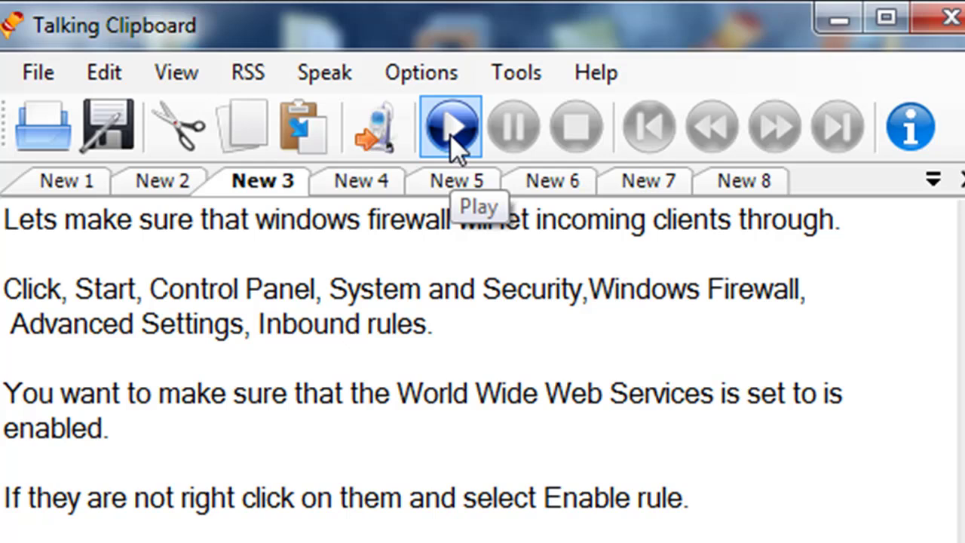
left_click(450, 130)
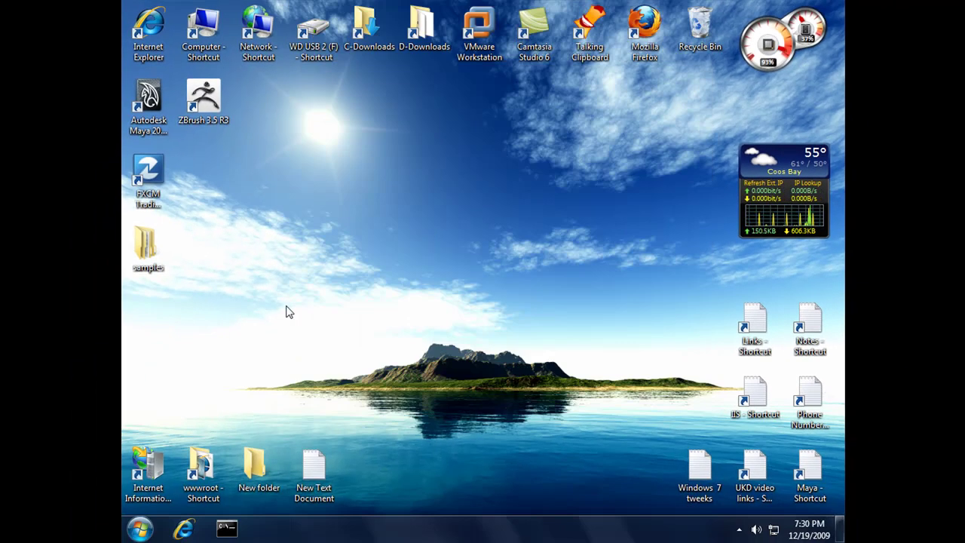
left_click(140, 529)
- Open Windows Firewall Advanced settings via Control Panel > System and Security and show Inbound Rules
left_click(335, 388)
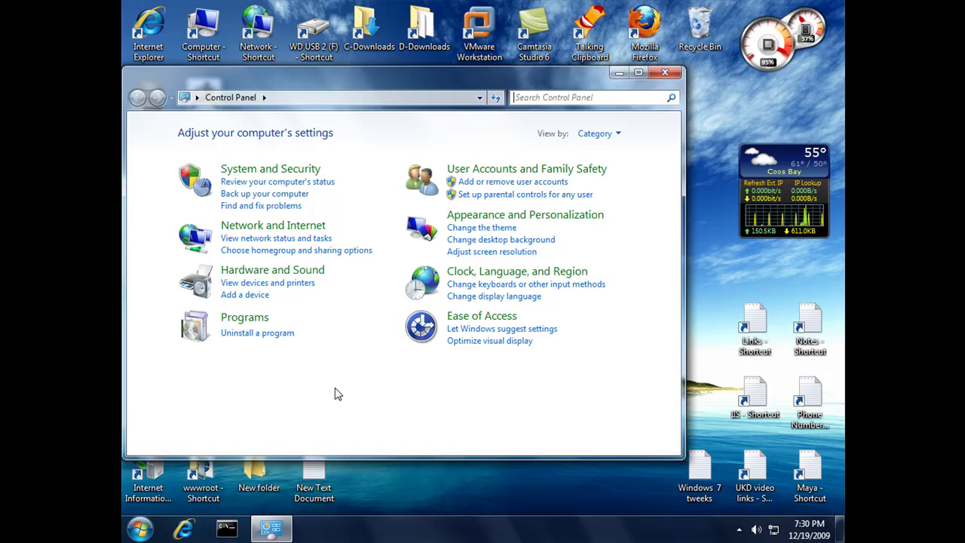
left_click(267, 173)
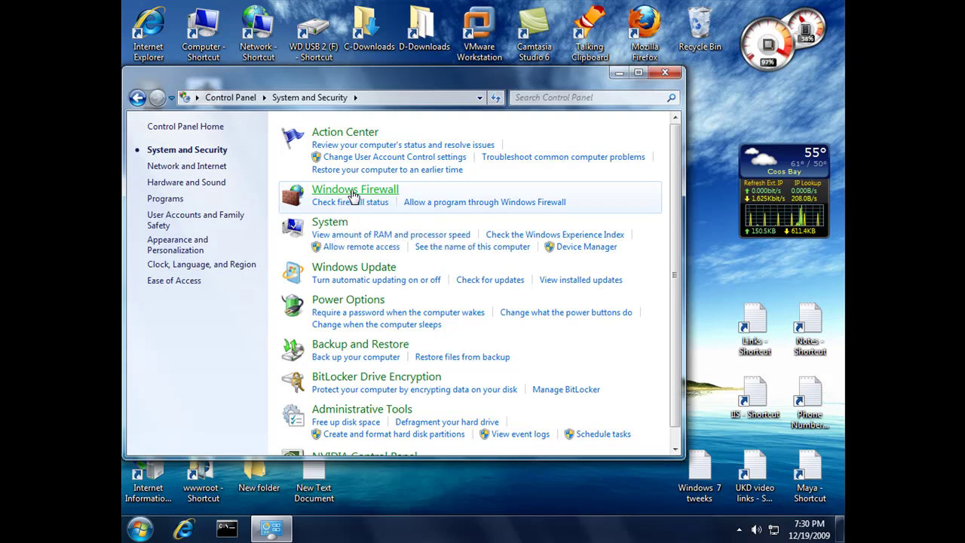
left_click(352, 191)
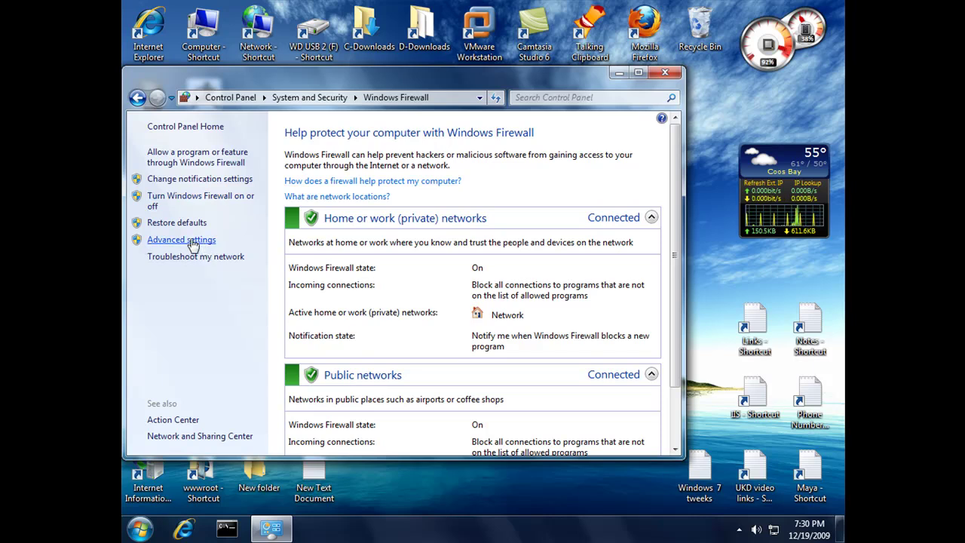
left_click(191, 240)
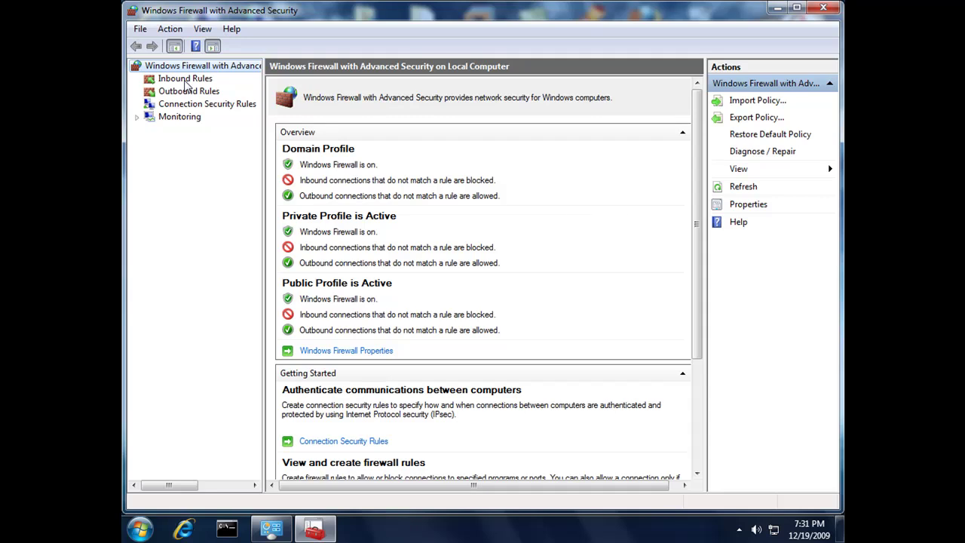
left_click(185, 80)
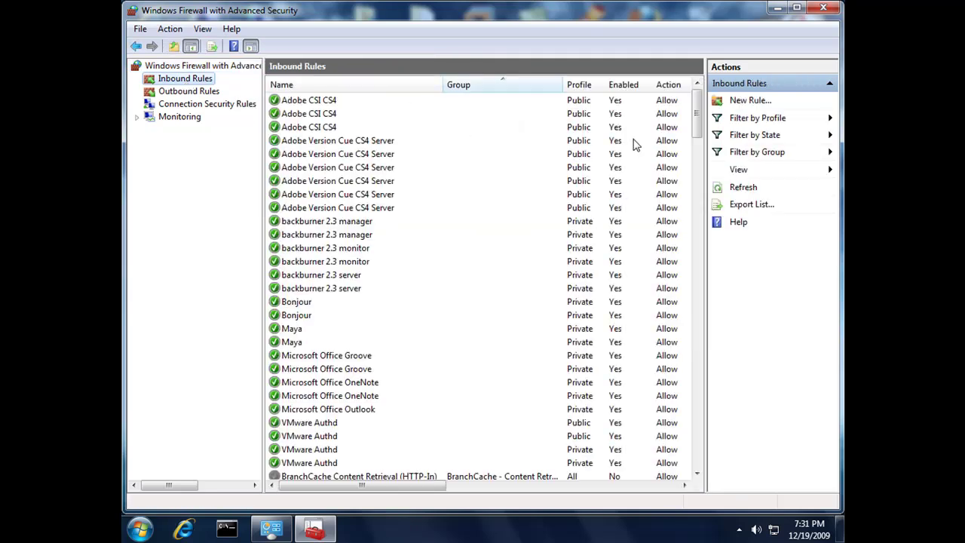
- Enable the World Wide Web Services (HTTP Traffic-In) inbound rule and close the Advanced Security console
left_click_drag(698, 113, 695, 458)
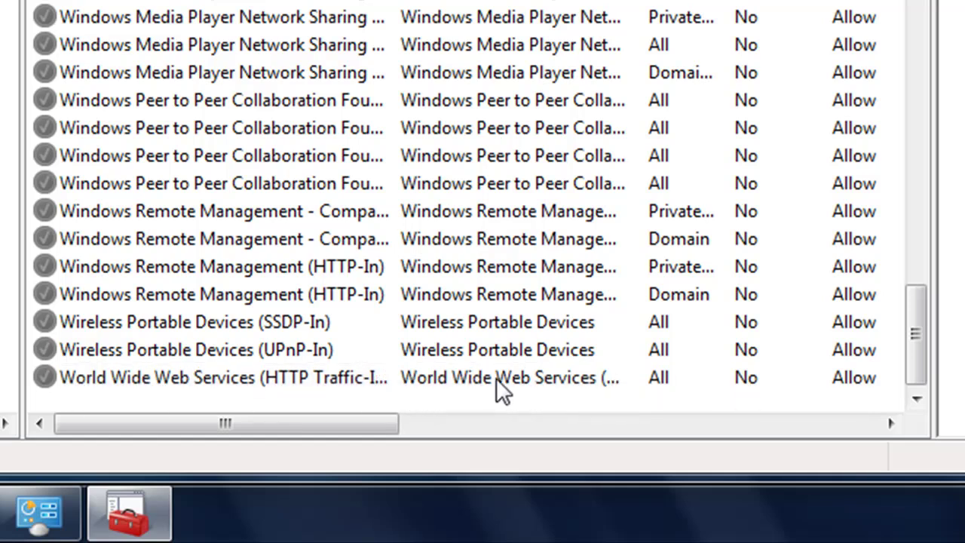
right_click(279, 378)
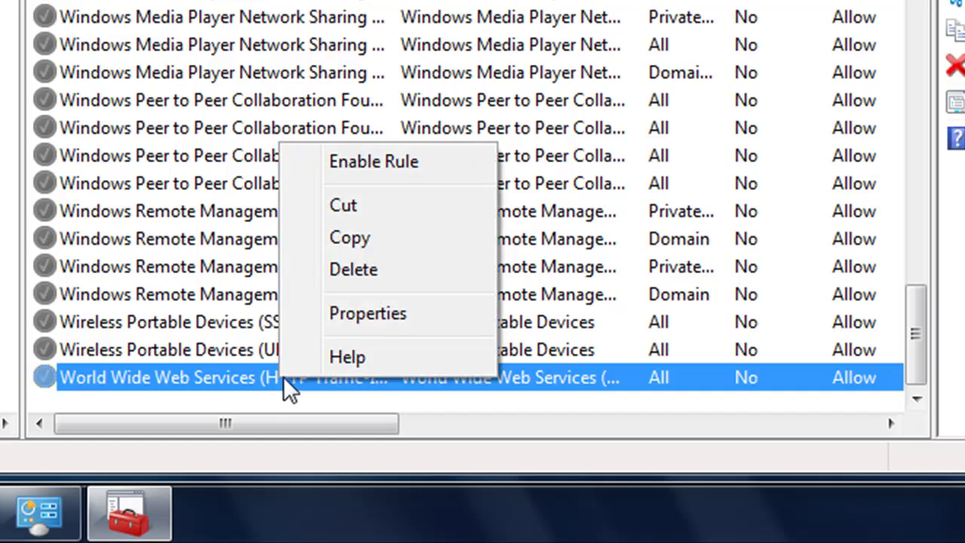
left_click(365, 159)
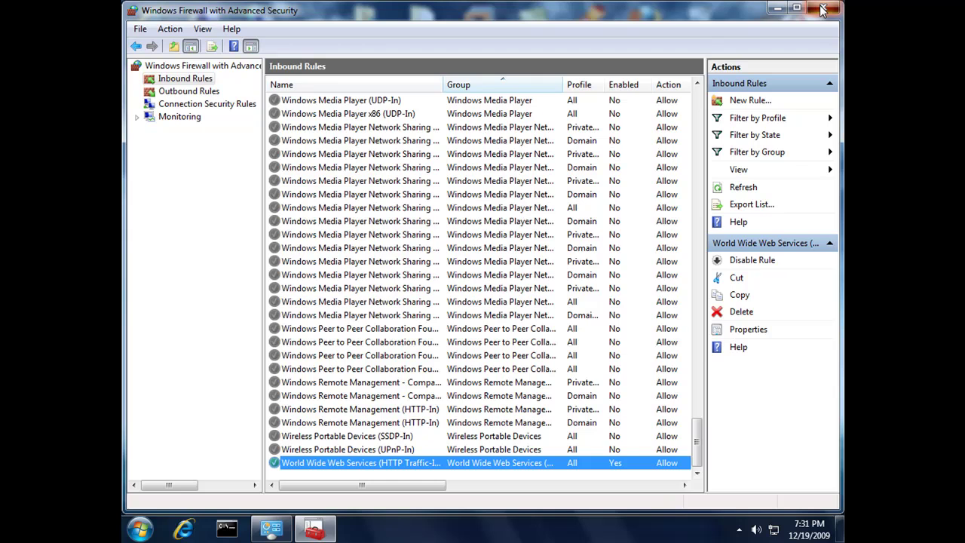
left_click(822, 9)
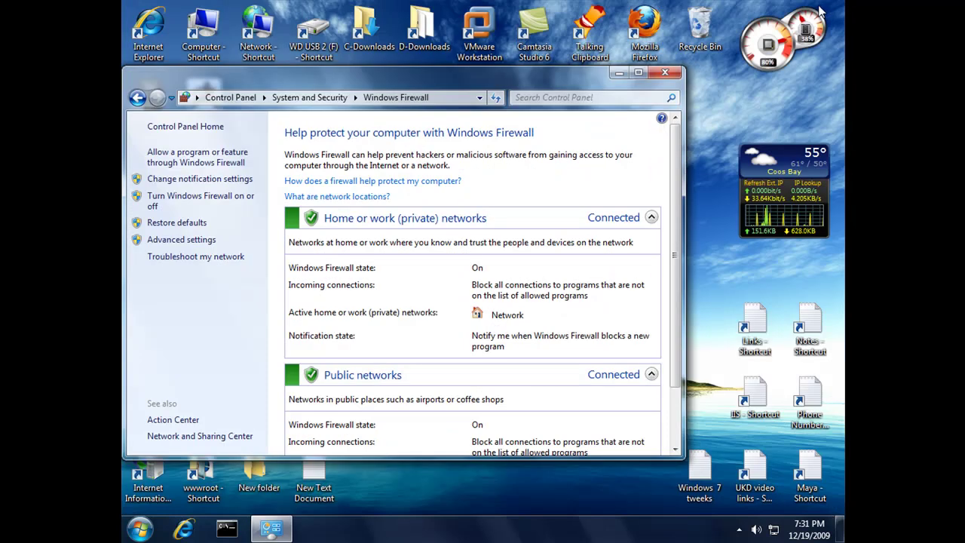
- Close the Windows Firewall window and, after the reading finishes, the Talking Clipboard instructions window
left_click(664, 73)
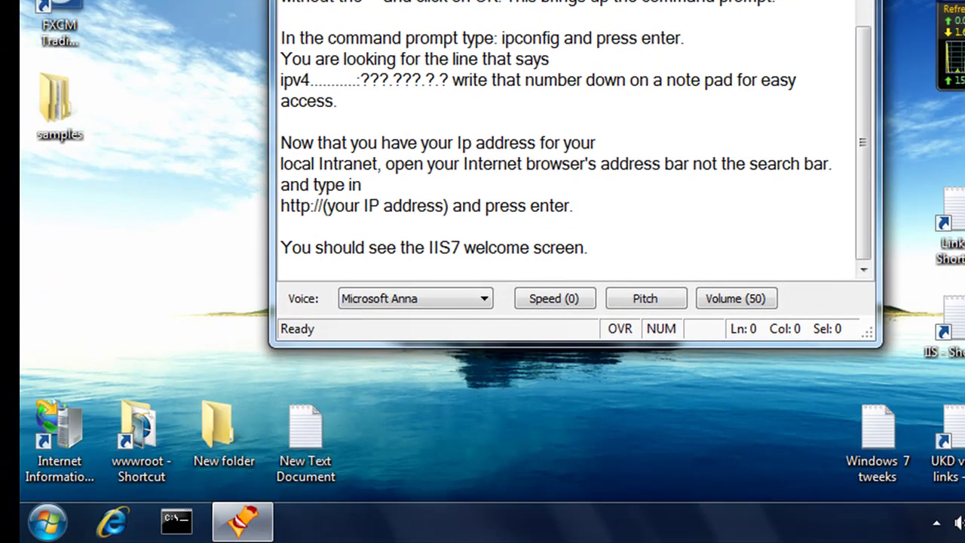
key("alt+F4")
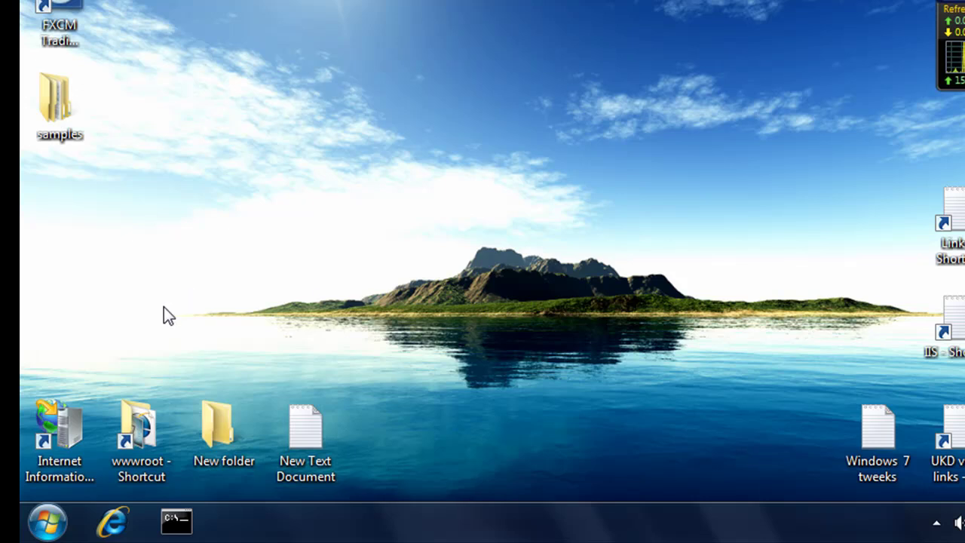
- Launch Run from the Start menu search and run cmd to open a Command Prompt
left_click(48, 519)
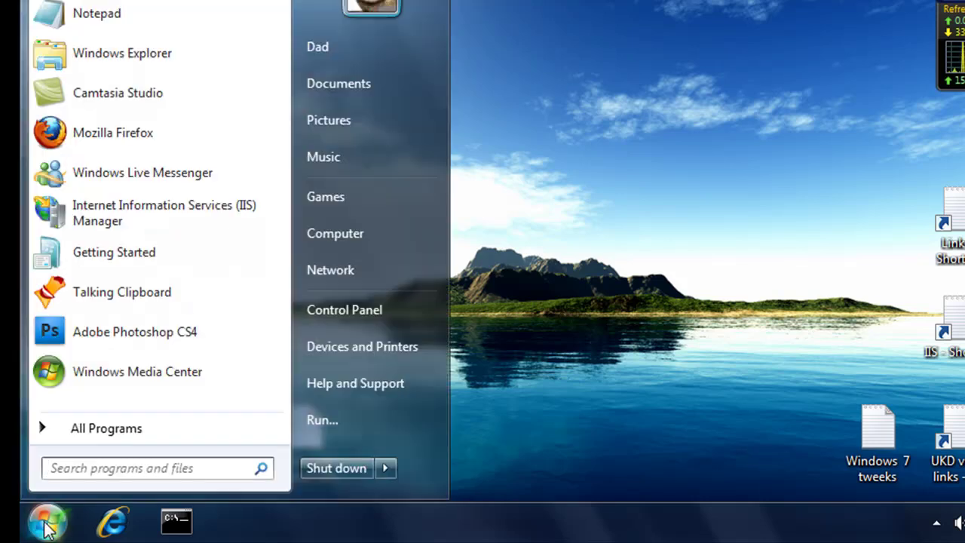
left_click(89, 468)
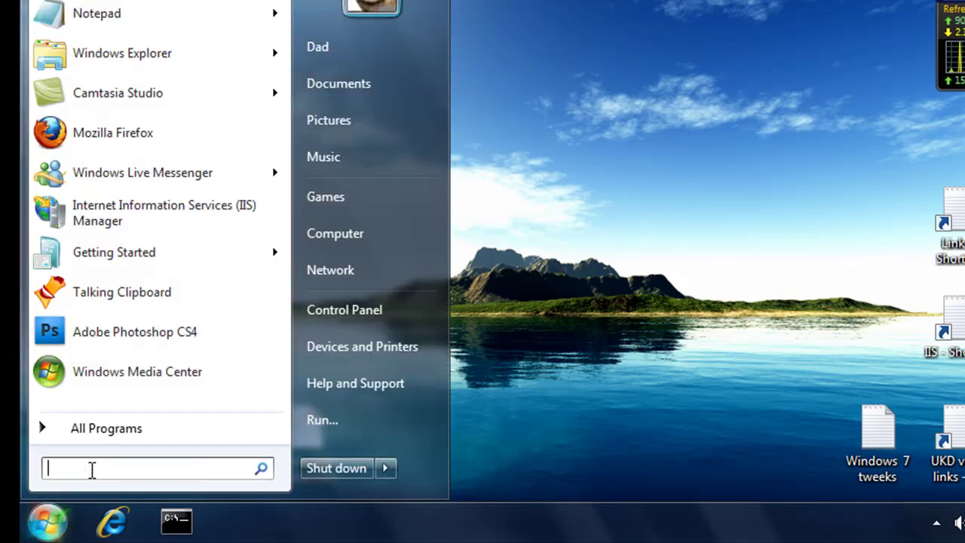
type("ru")
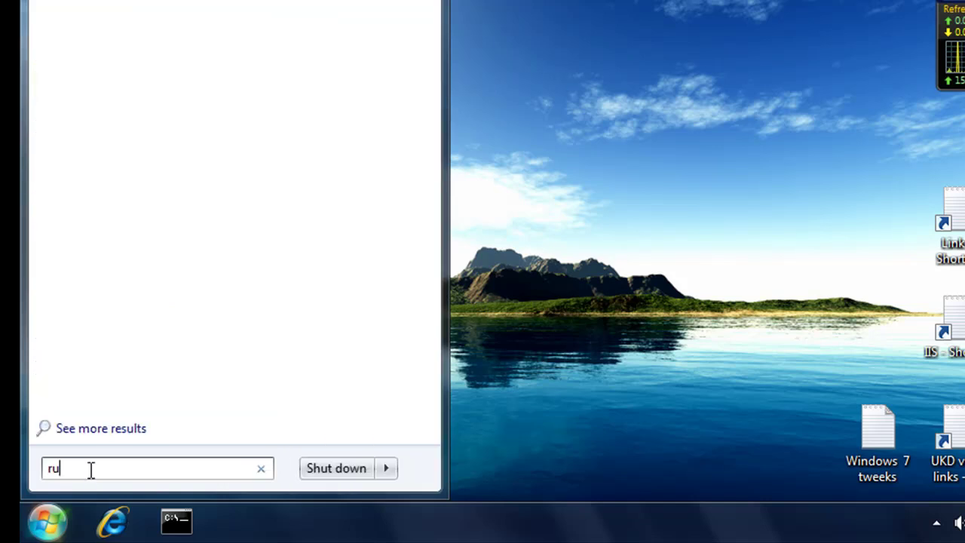
type("n")
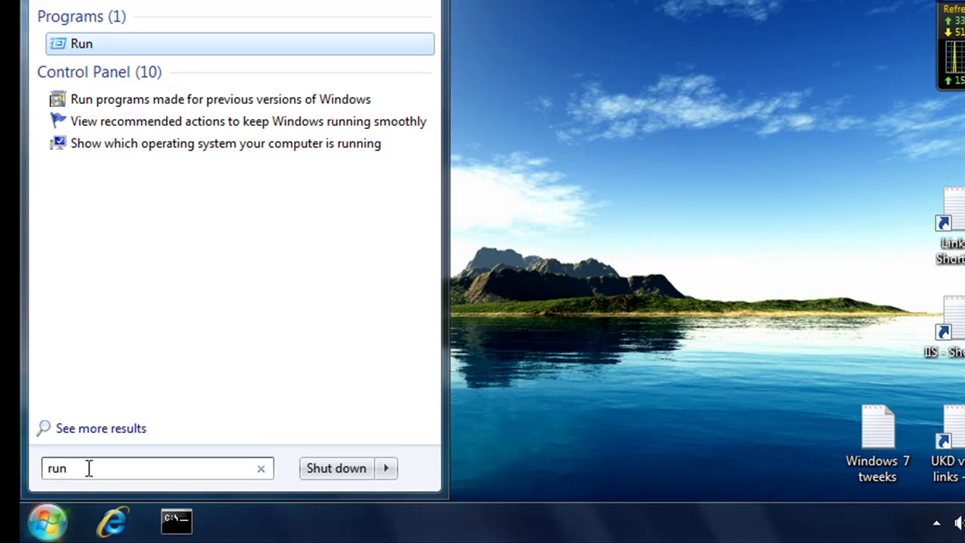
key("Return")
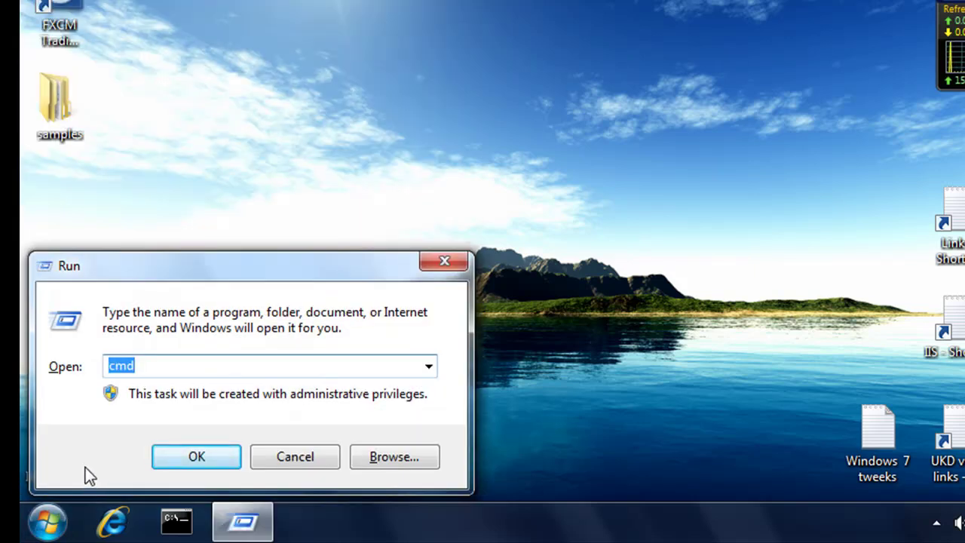
key("BackSpace")
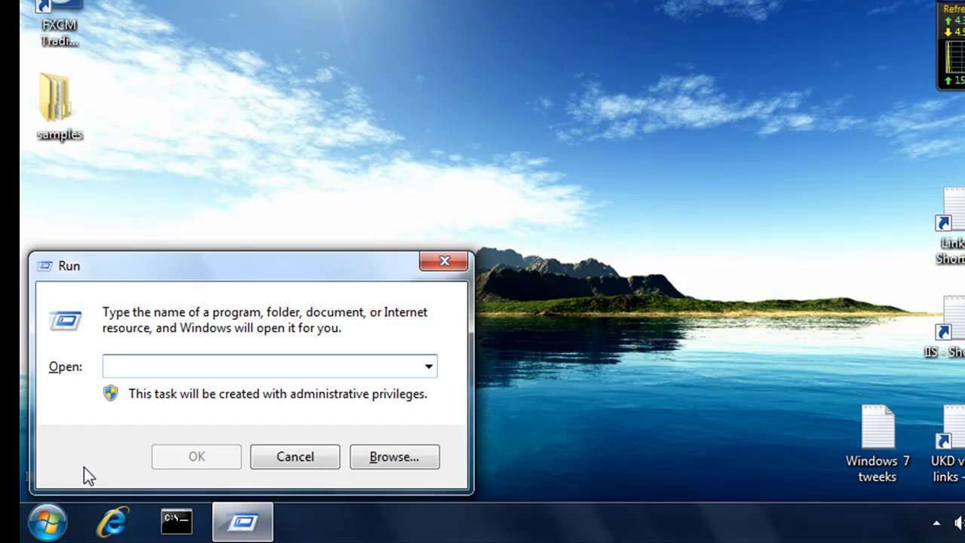
type("cnd")
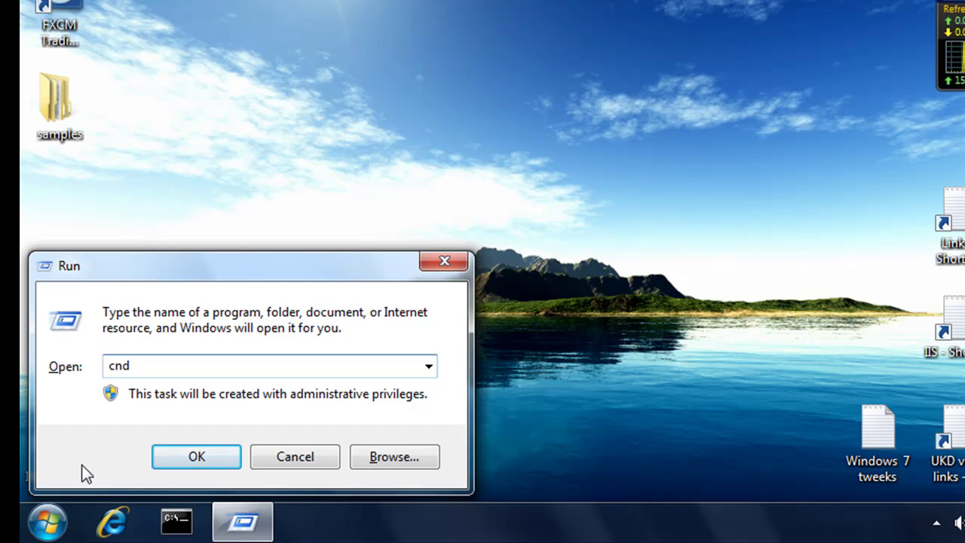
key("BackSpace")
key("BackSpace")
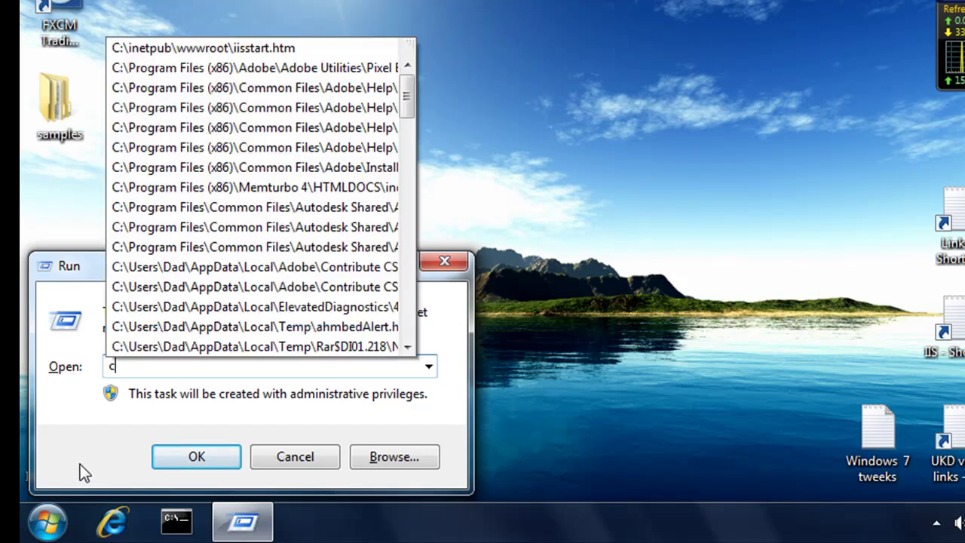
type("md")
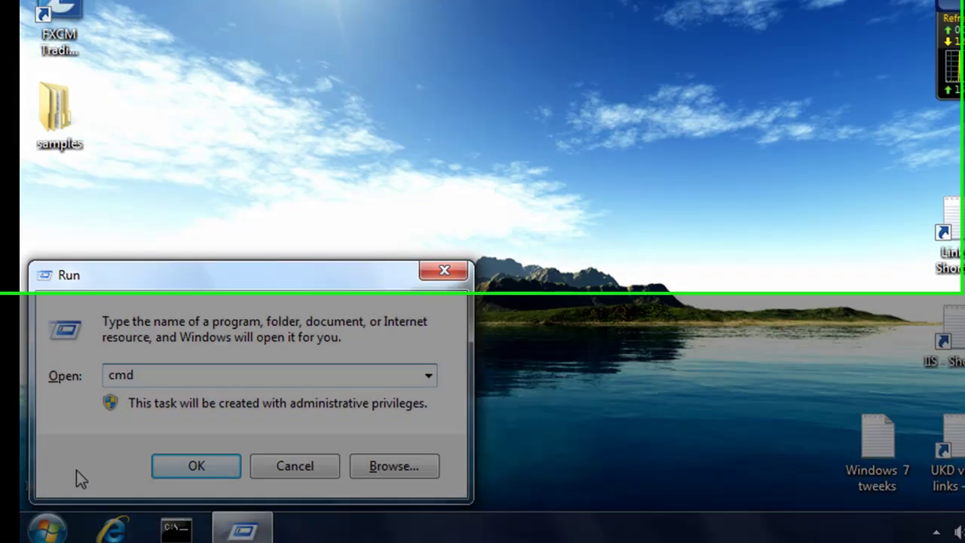
key("Return")
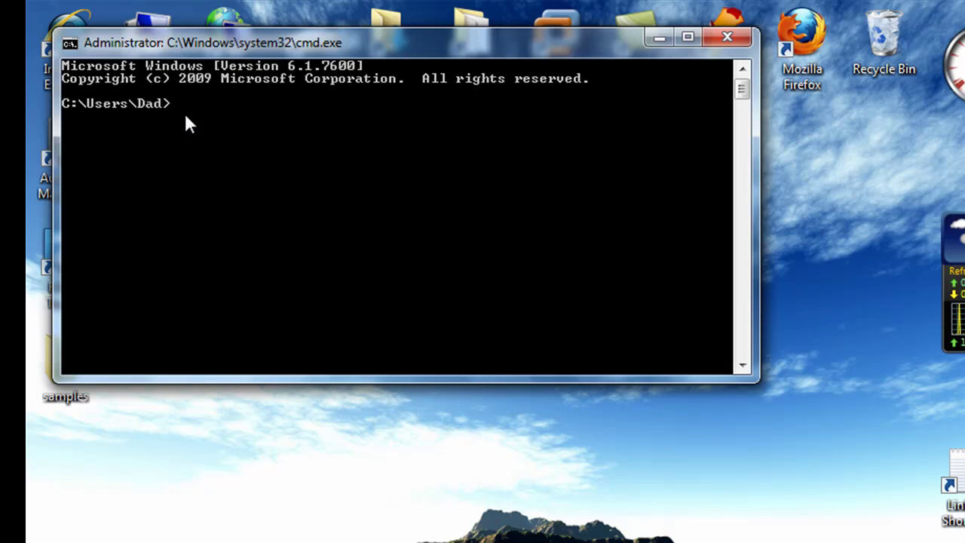
- Run ipconfig and scroll back through the output to find IPv4 address 192.168.0.106
type("ipconfig")
key("Return")
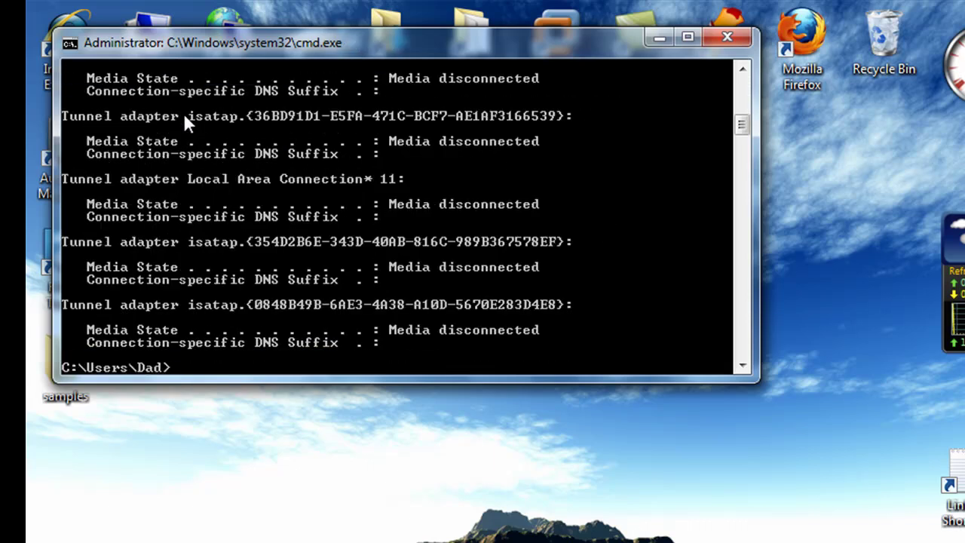
left_click_drag(743, 124, 741, 79)
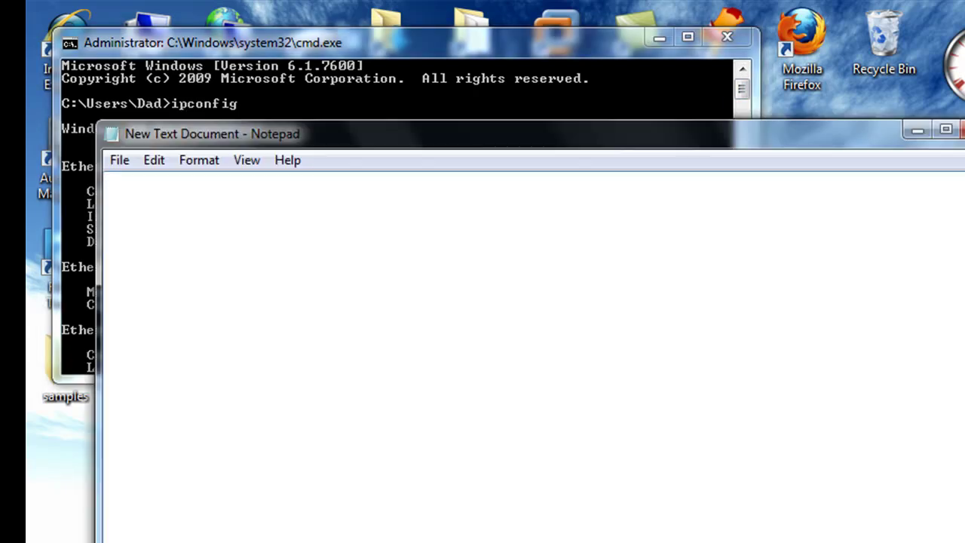
left_click_drag(424, 148, 366, 234)
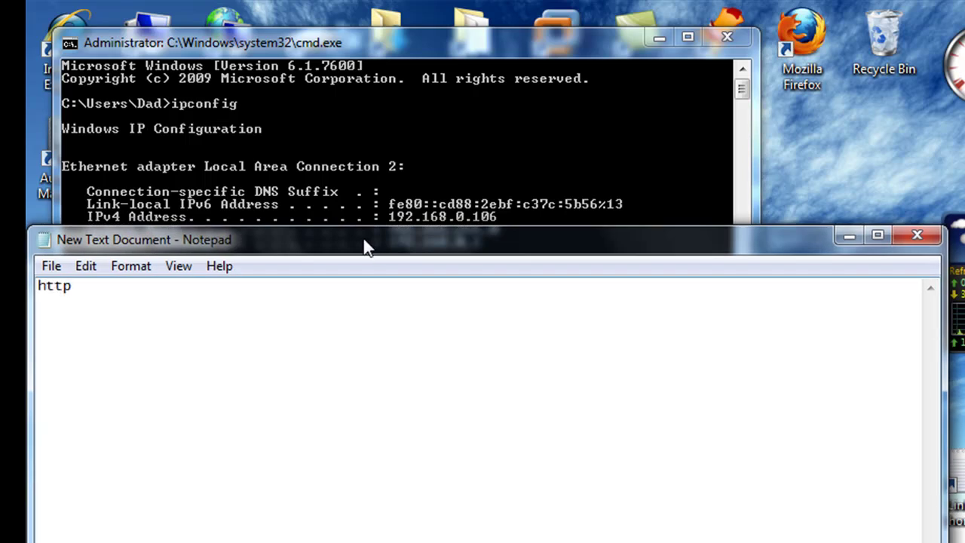
type(":")
type("//192.168.0.106")
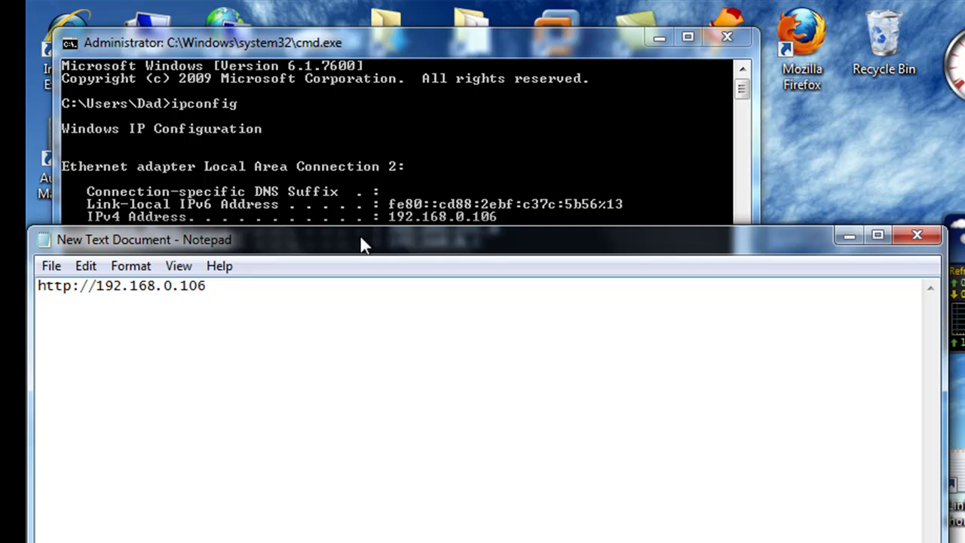
left_click(51, 264)
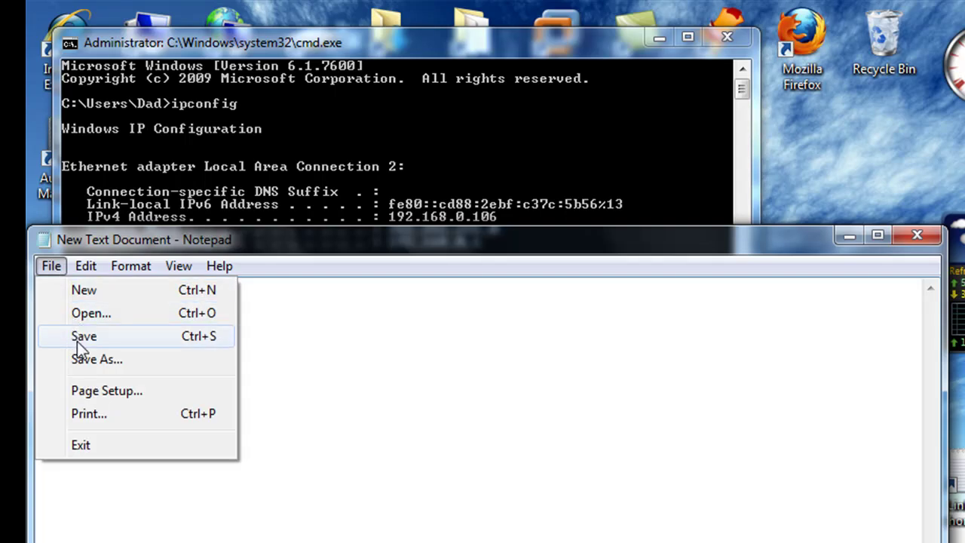
left_click(77, 341)
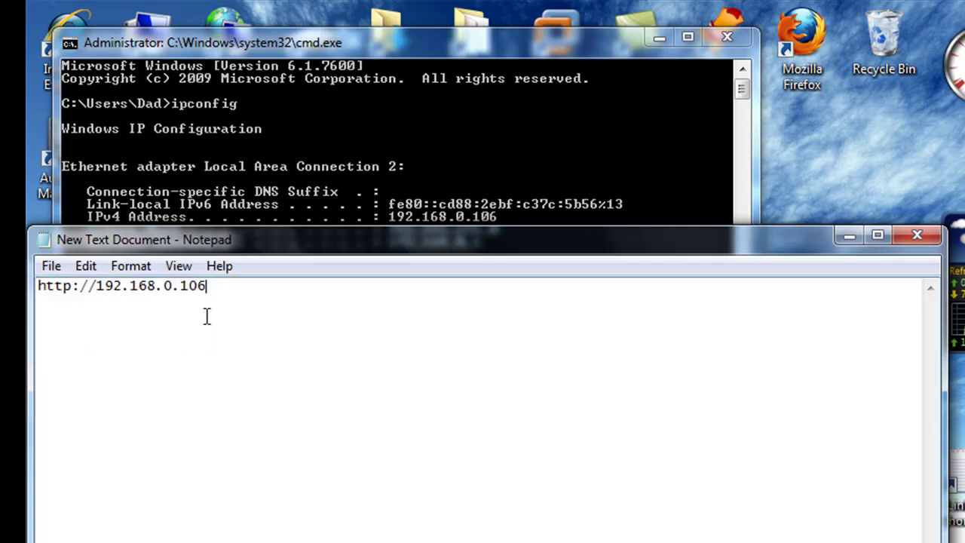
- Copy the address to the clipboard, minimize Notepad and close Command Prompt
left_click_drag(210, 286, 35, 286)
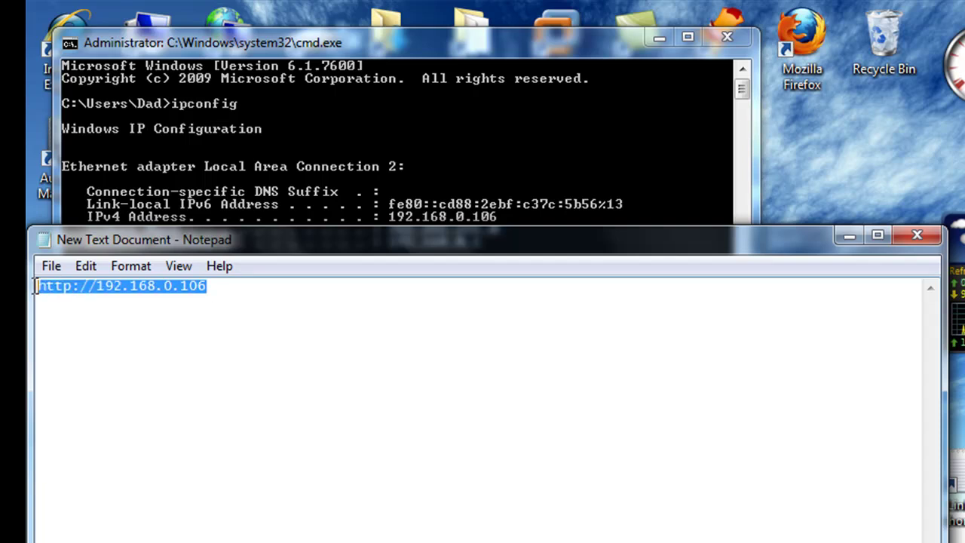
right_click(80, 291)
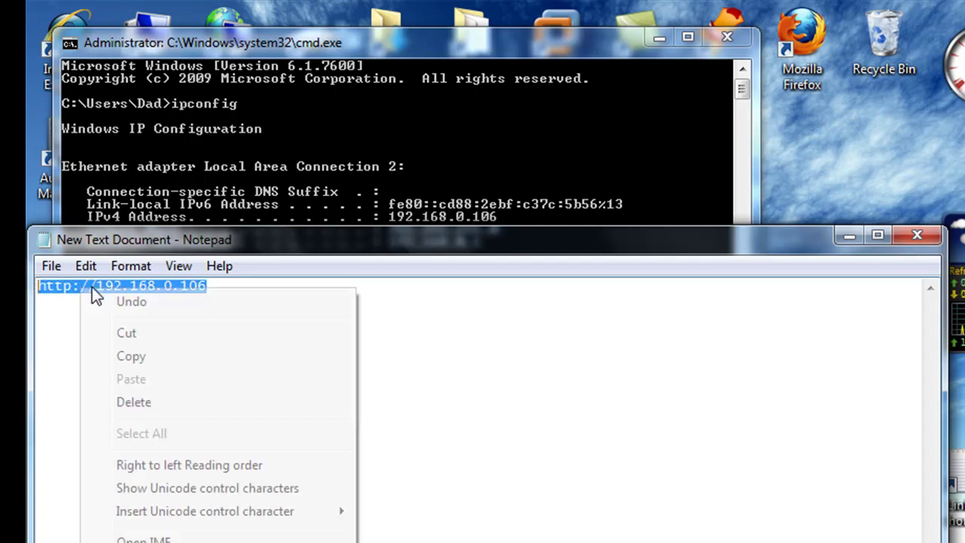
left_click(153, 352)
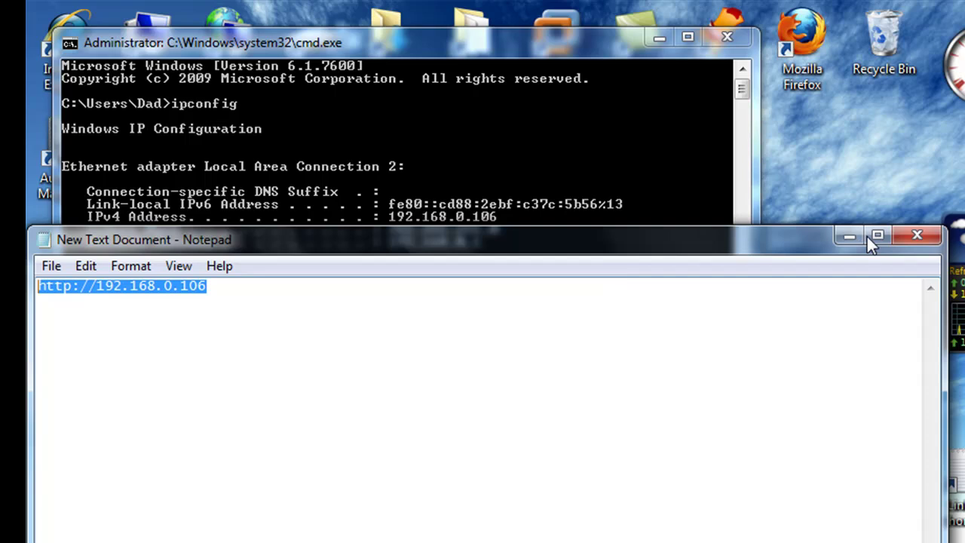
left_click(845, 238)
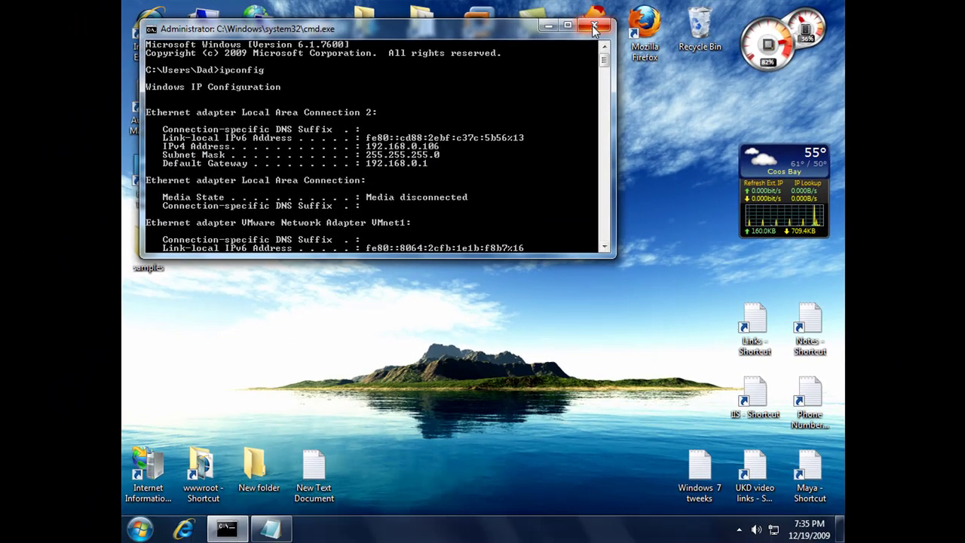
left_click(594, 28)
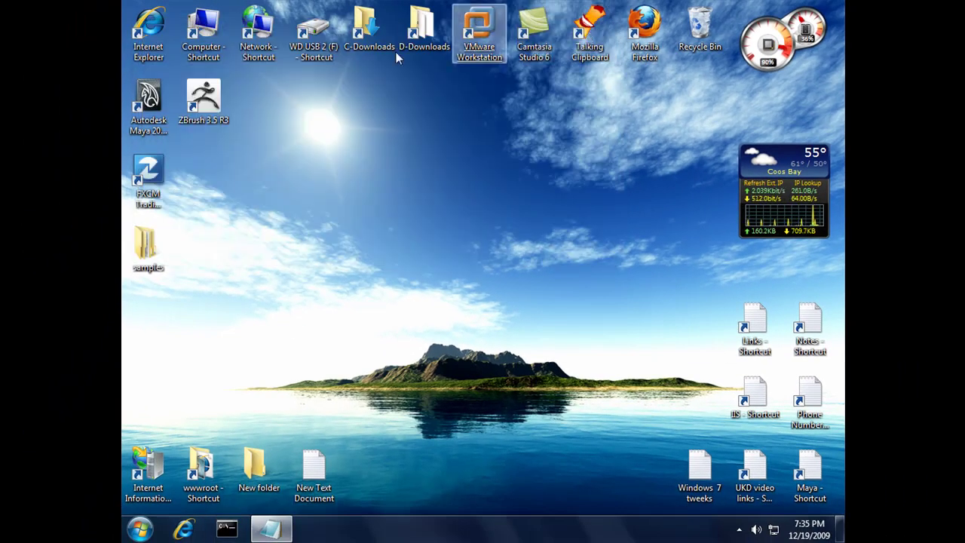
double_click(148, 31)
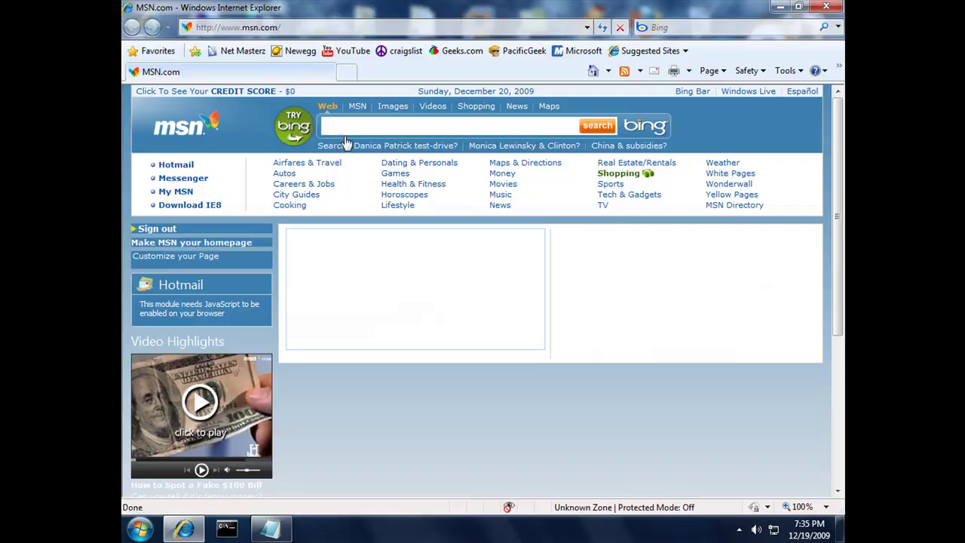
right_click(310, 26)
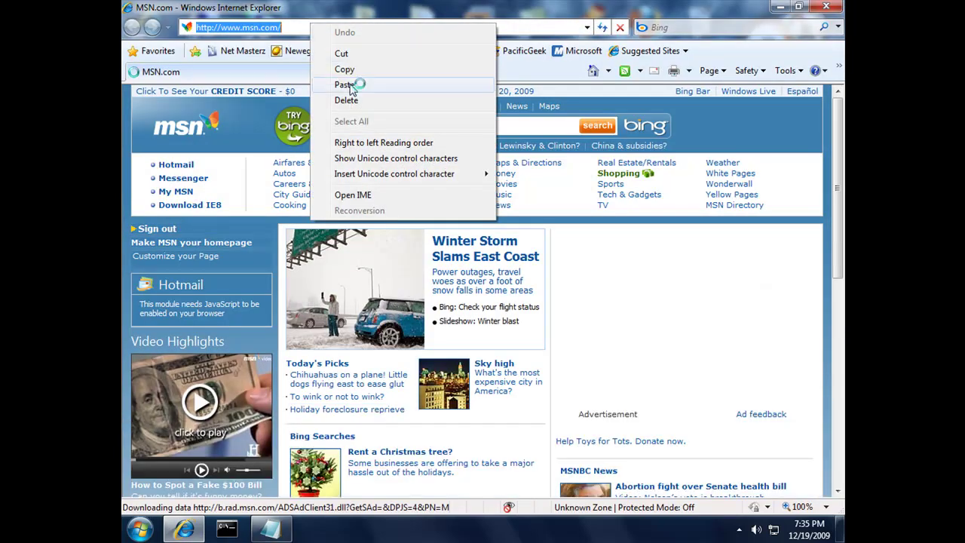
left_click(350, 84)
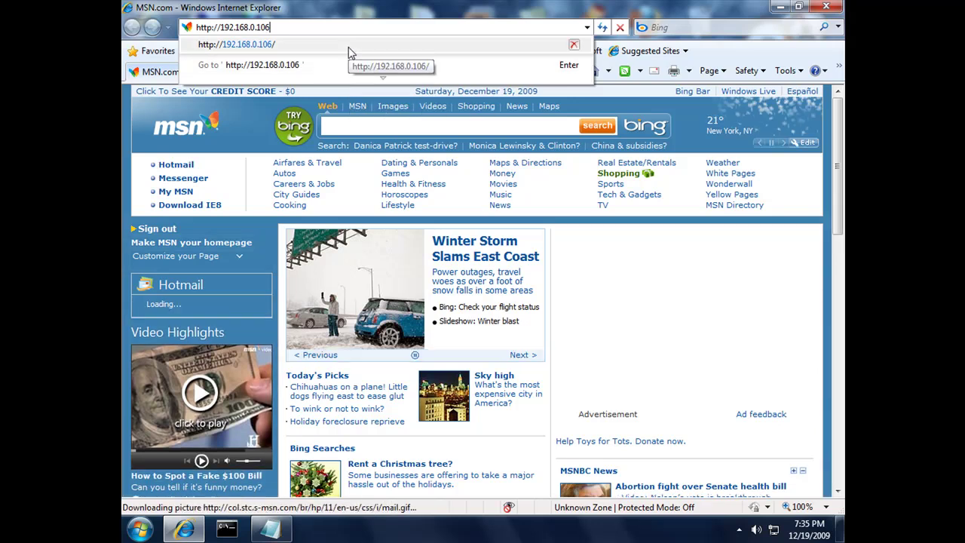
left_click(349, 47)
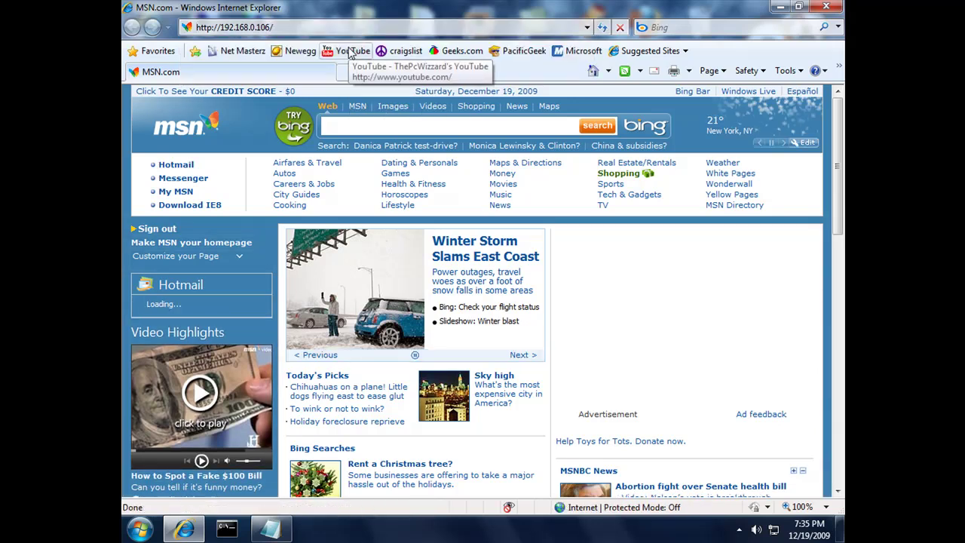